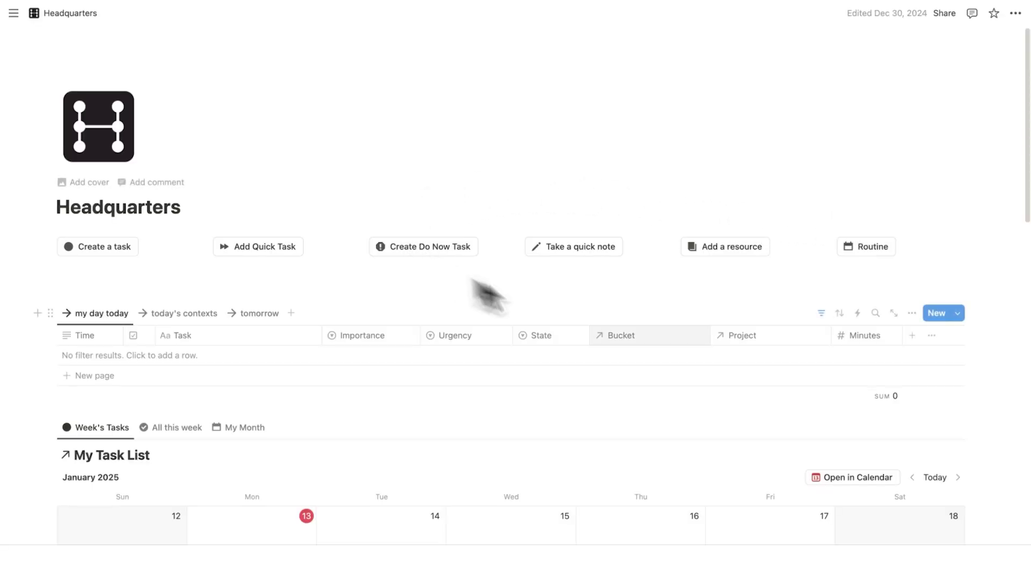
- Switch My Projects to the UnCompleted Projects view, then scroll to the My Life Buckets gallery
scroll(644, 282, "down", 4)
scroll(647, 279, "down", 2)
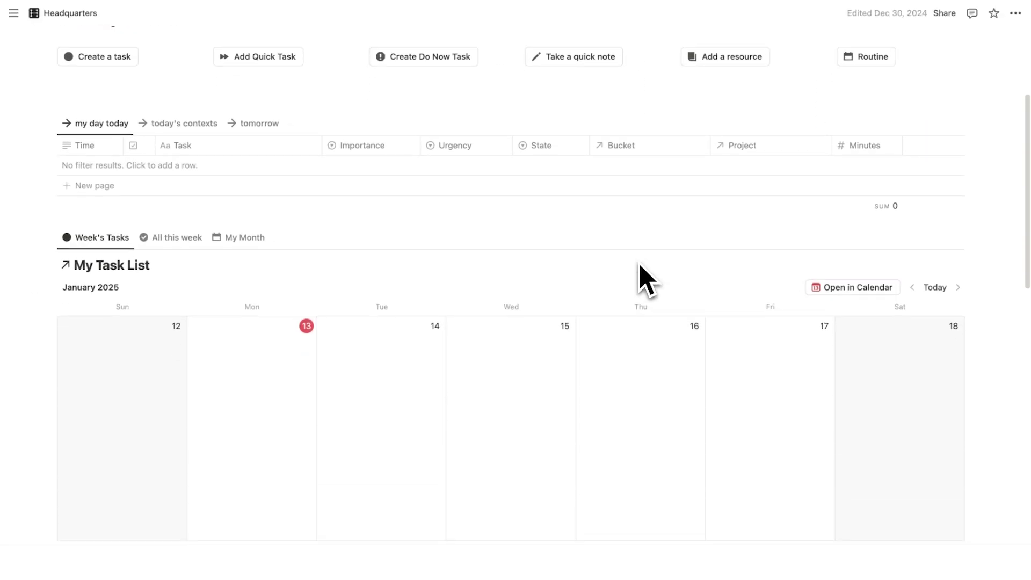
scroll(640, 265, "down", 12)
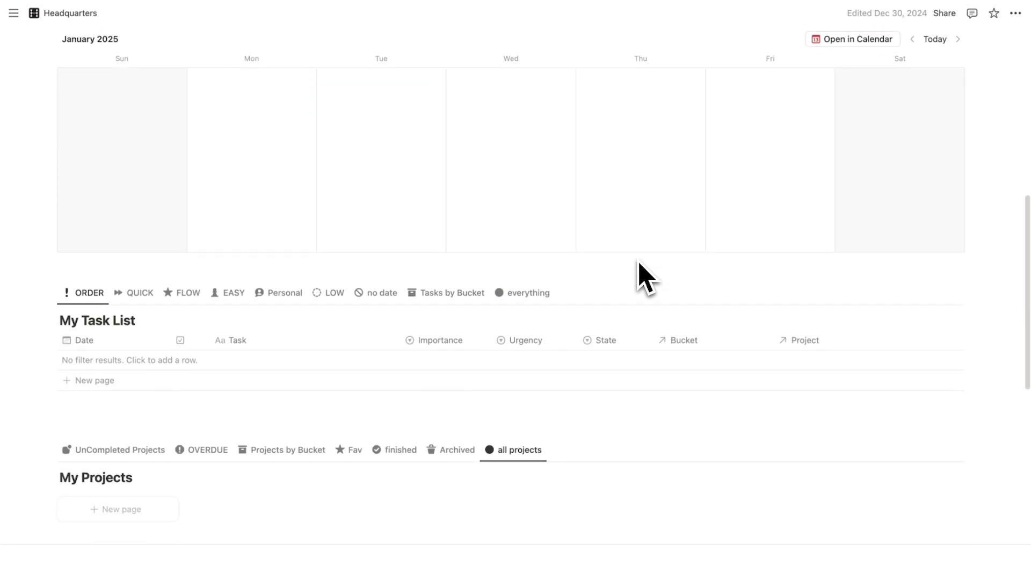
scroll(645, 276, "down", 1)
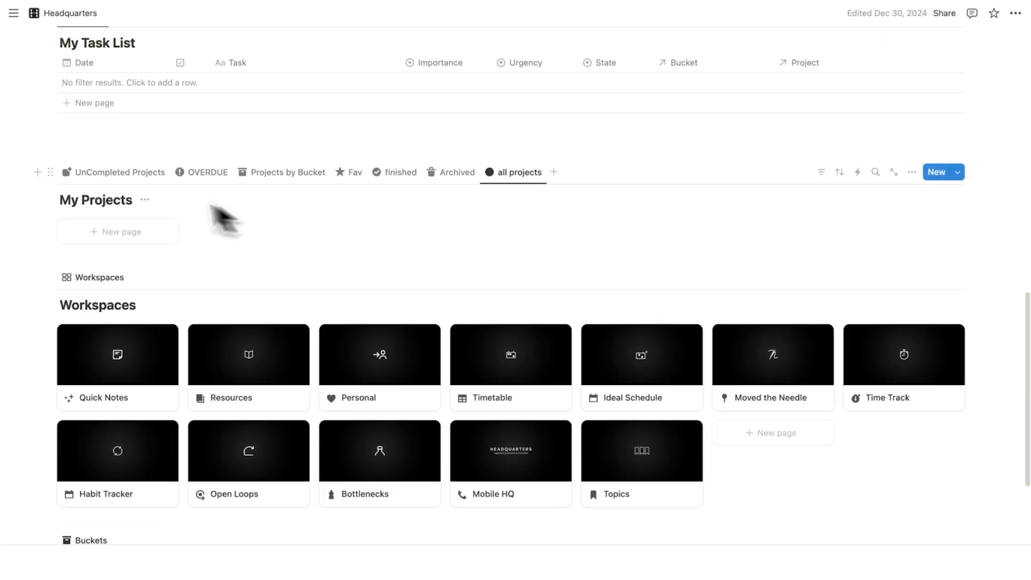
left_click(128, 173)
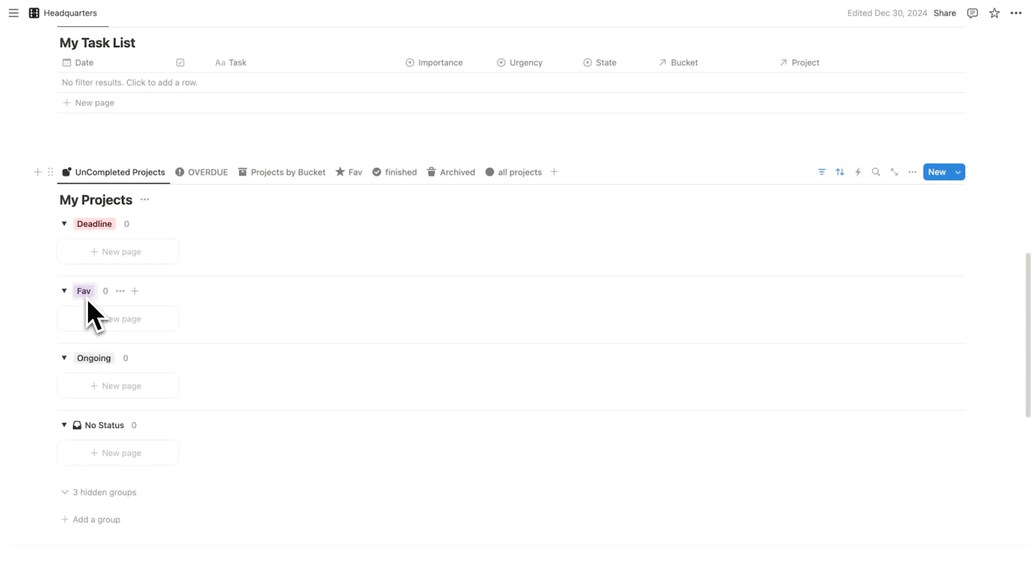
scroll(97, 317, "down", 2)
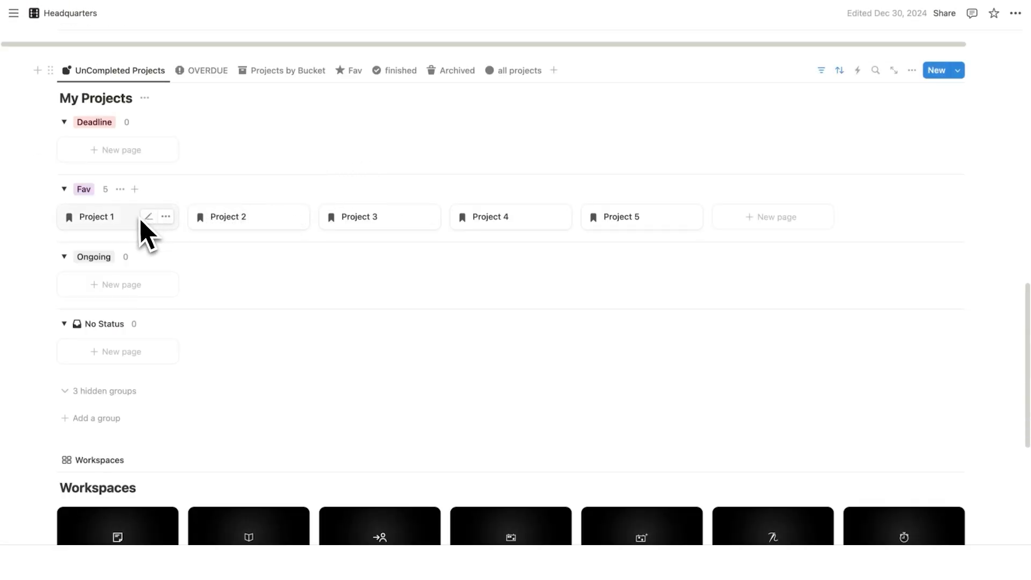
scroll(378, 220, "down", 8)
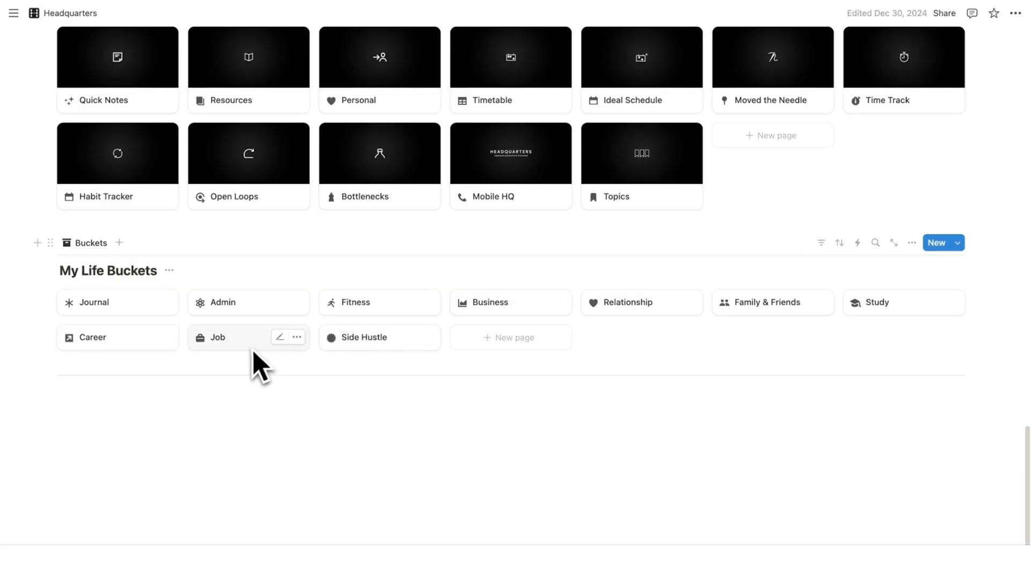
scroll(478, 318, "up", 10)
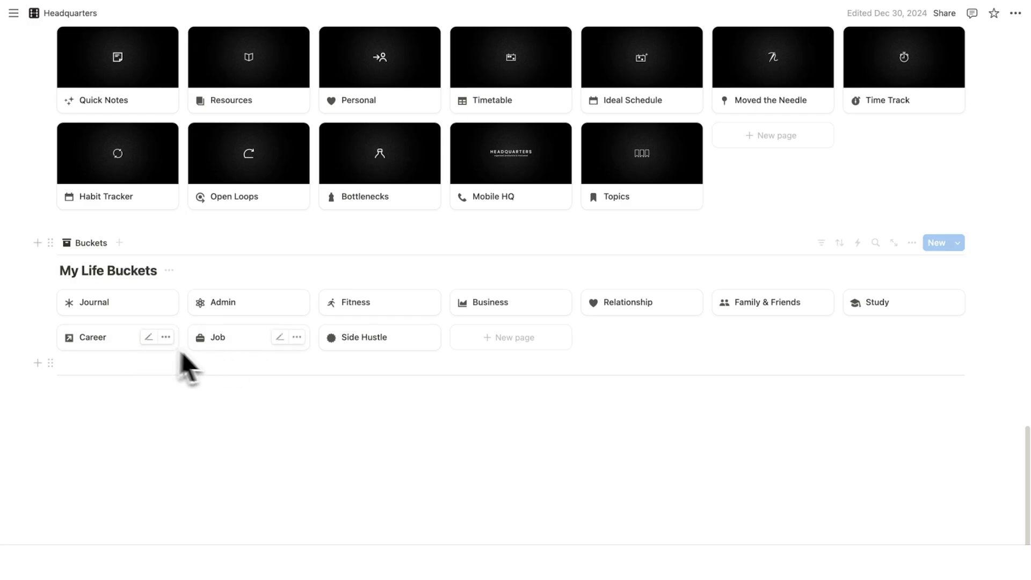
- Add a My Life Buckets page from the New Bucket template and look over its sections
left_click(505, 345)
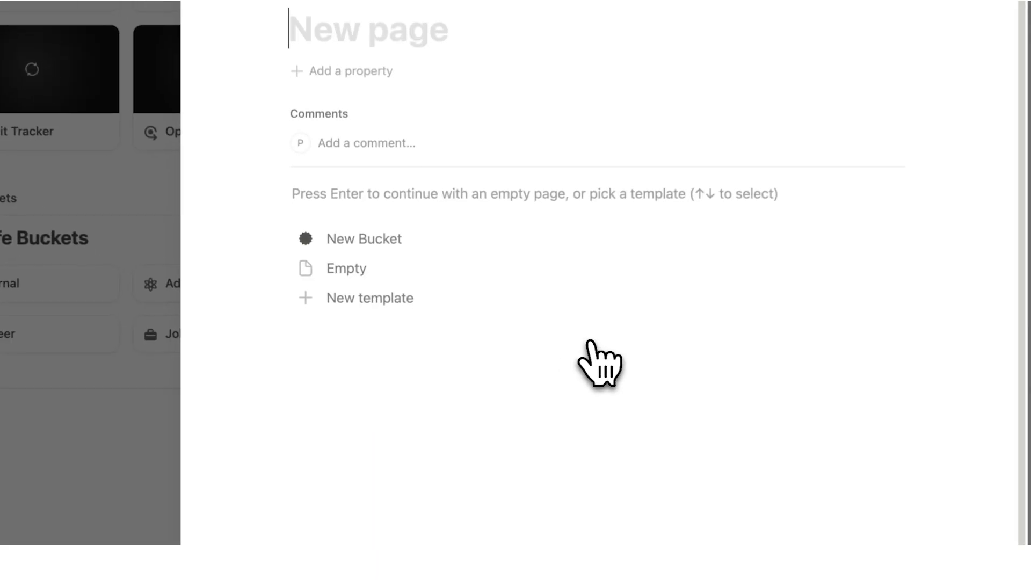
left_click(418, 248)
scroll(430, 215, "down", 2)
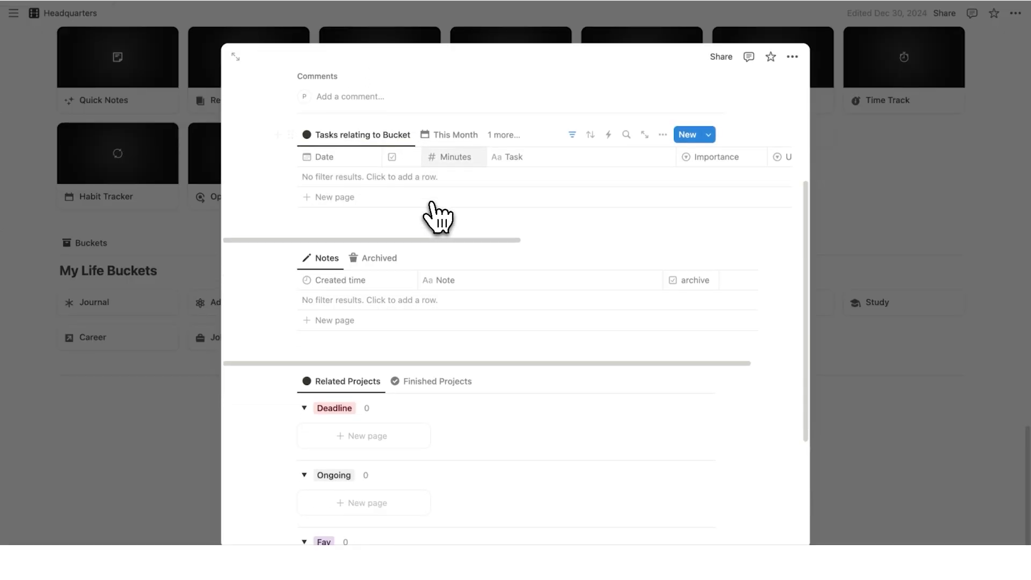
scroll(432, 207, "down", 5)
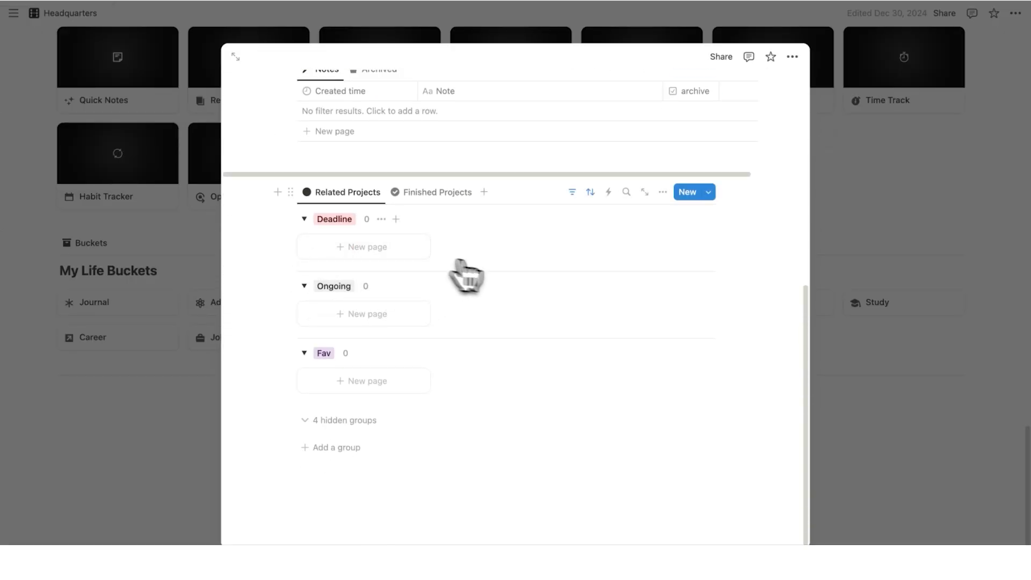
scroll(466, 277, "up", 10)
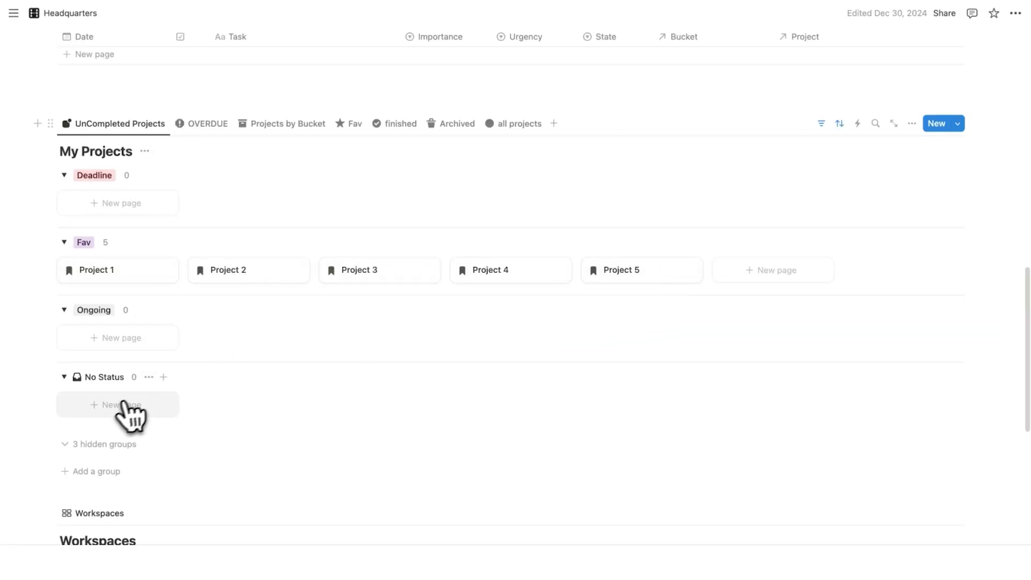
- Create Project 99 under No Status and link the project cards to their life buckets
left_click(112, 410)
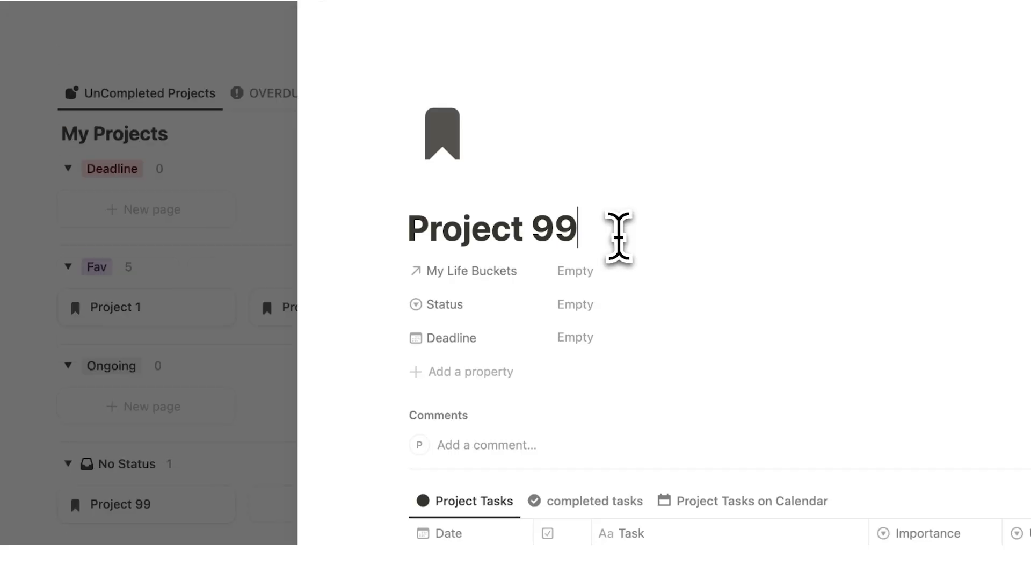
left_click_drag(438, 222, 269, 236)
left_click(140, 305)
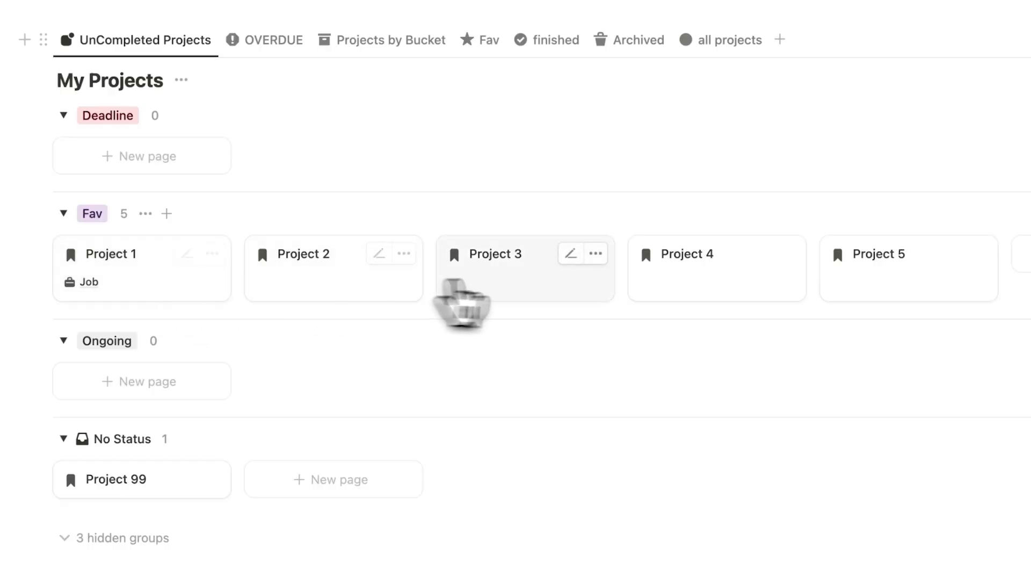
left_click(352, 333)
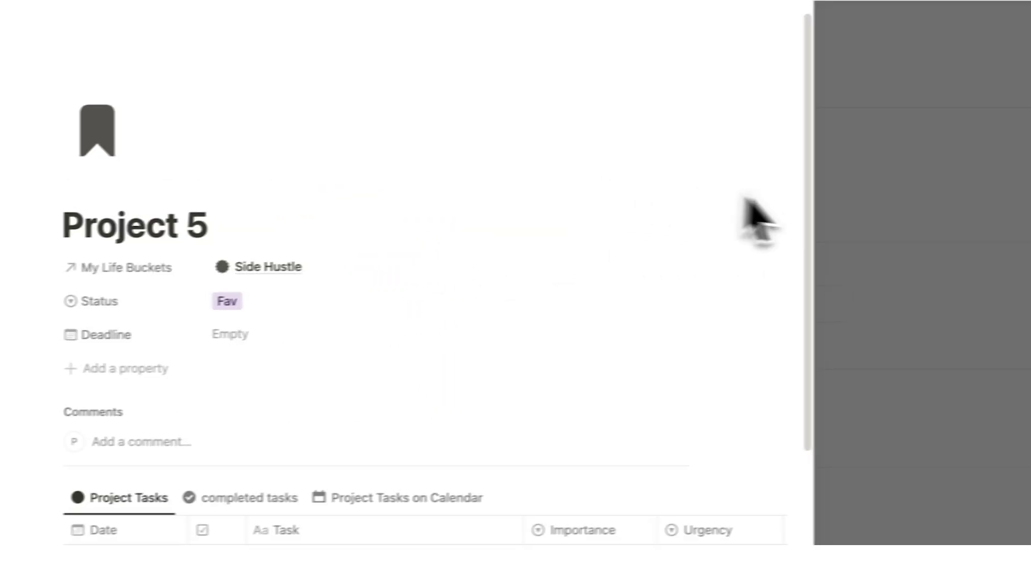
left_click(857, 222)
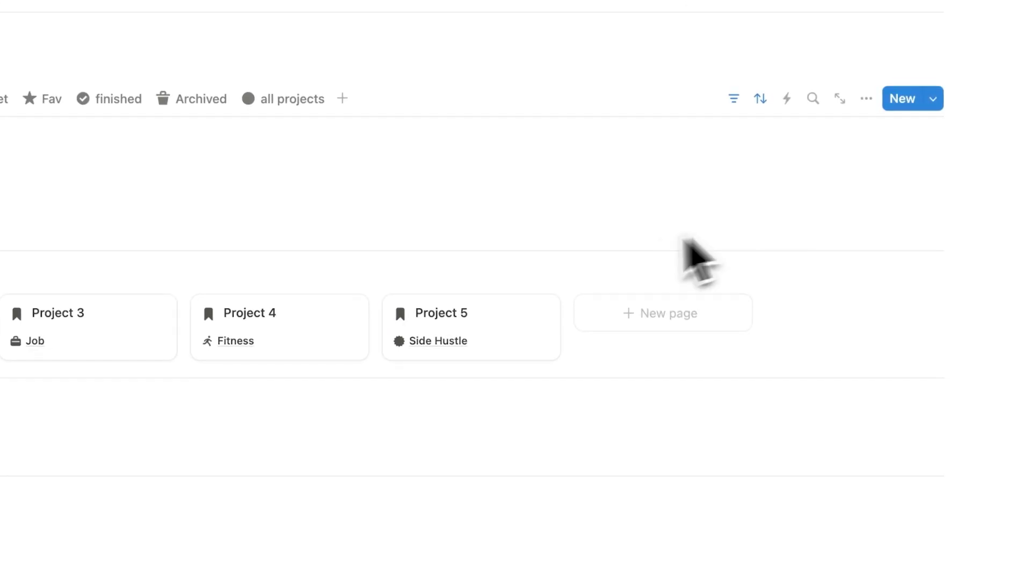
scroll(643, 333, "up", 15)
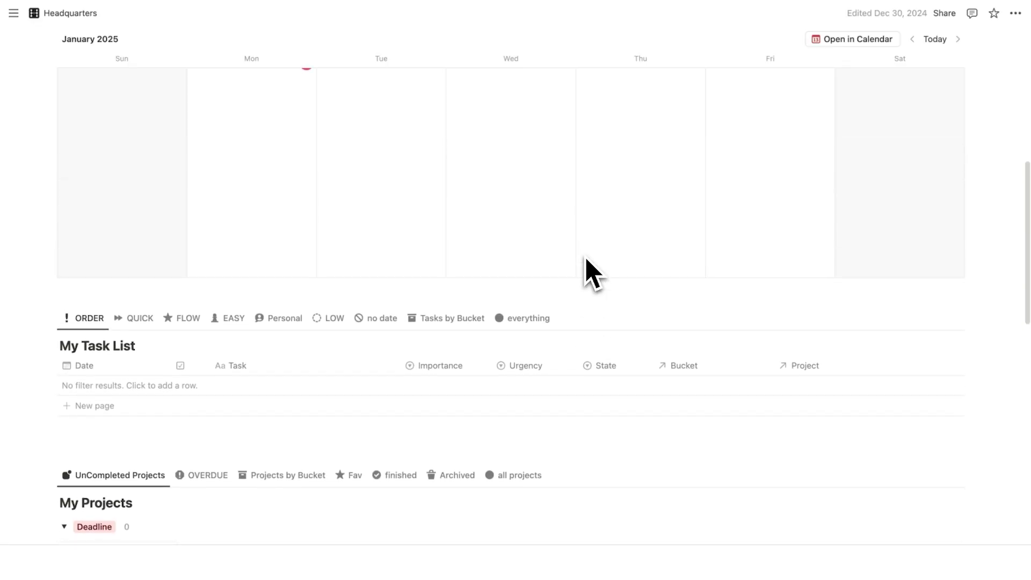
scroll(591, 274, "up", 2)
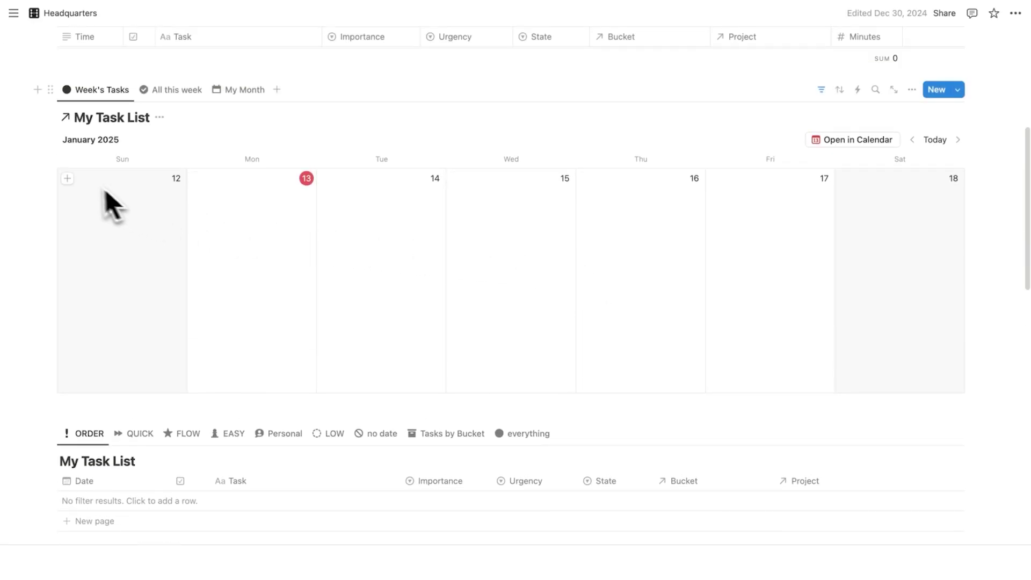
- Add task 10 on Sunday, January 12 in the calendar
left_click(72, 183)
type("task")
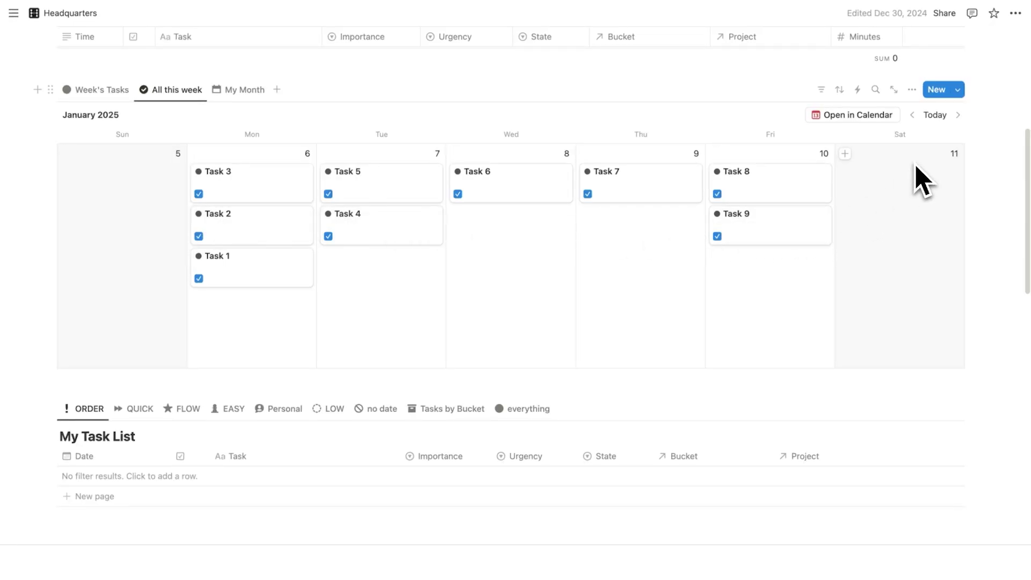
- Create a Weekly Review page on Saturday, January 11 and review its Completed and Needles lists
left_click(845, 154)
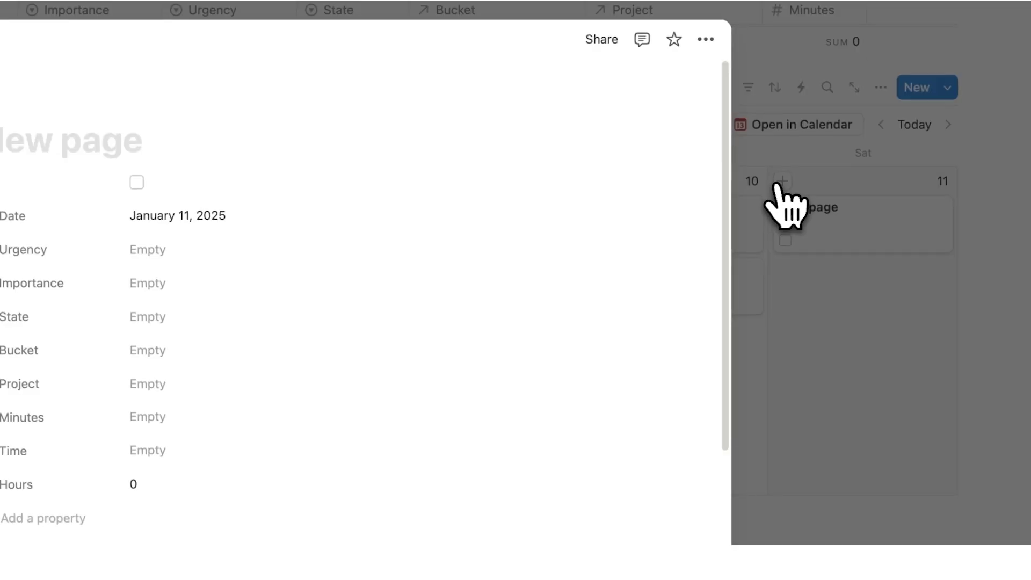
scroll(122, 299, "down", 10)
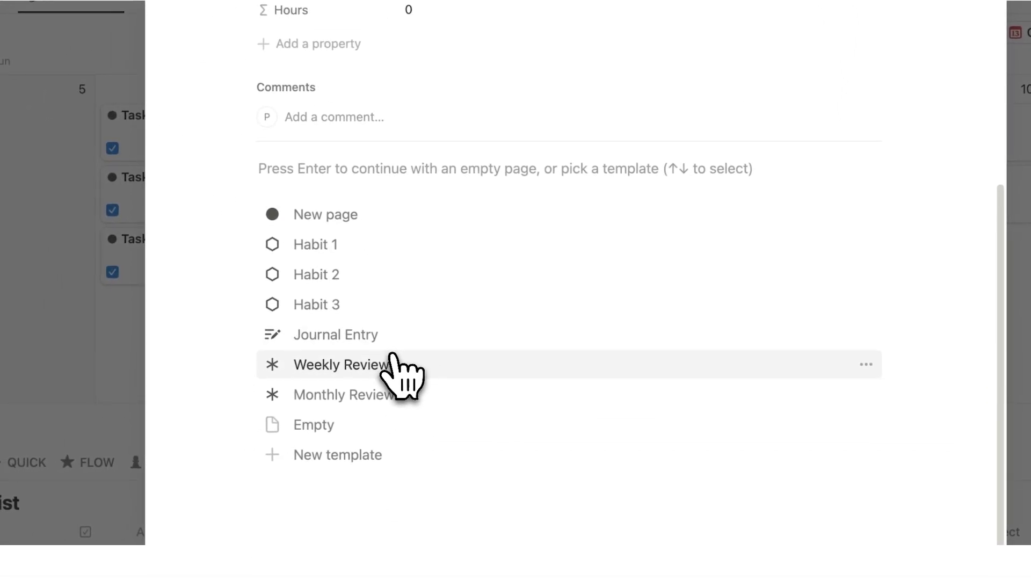
left_click(394, 361)
scroll(682, 288, "down", 5)
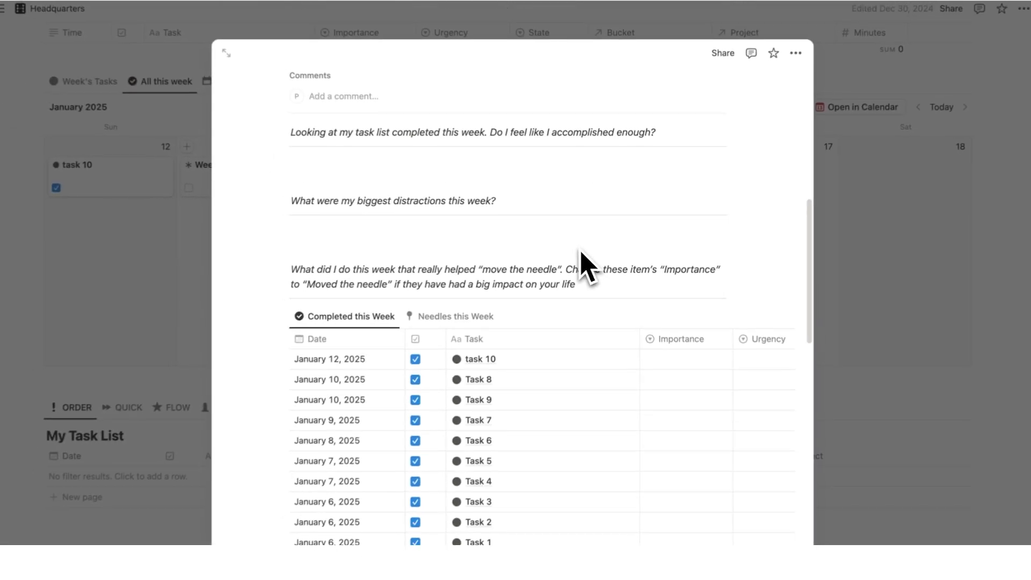
scroll(569, 180, "down", 4)
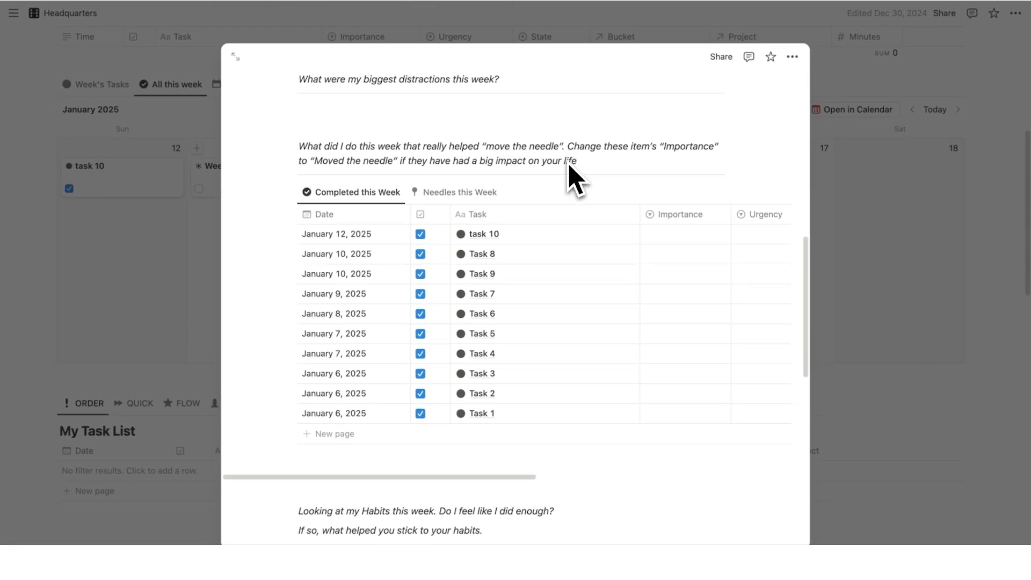
scroll(569, 180, "down", 1)
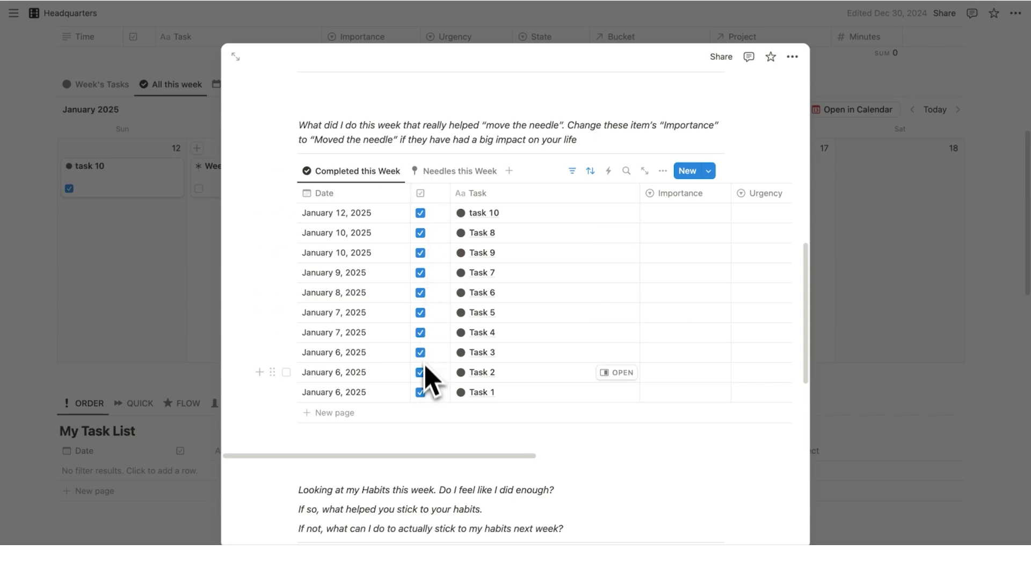
left_click_drag(460, 445, 703, 439)
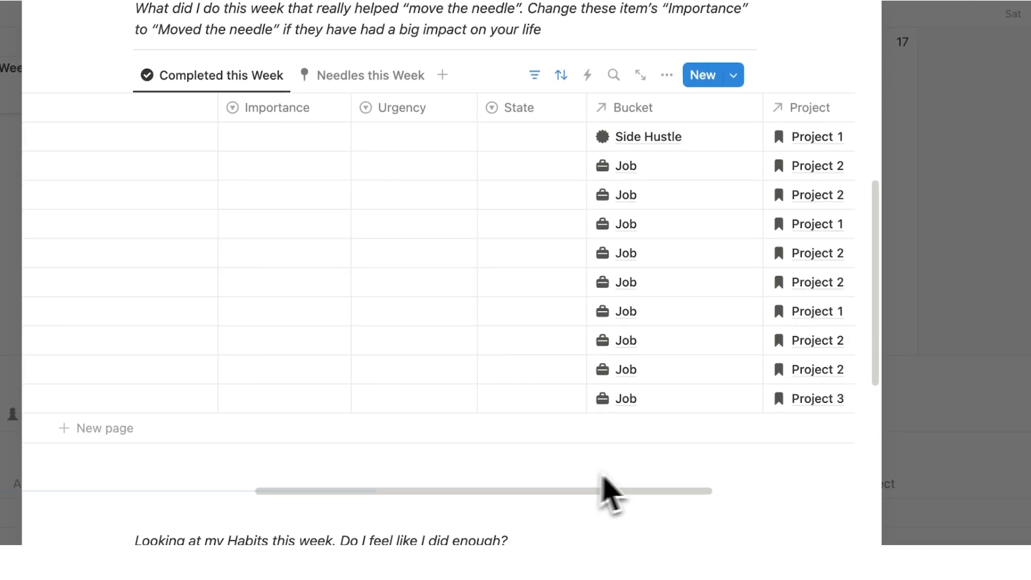
left_click_drag(736, 486, 507, 478)
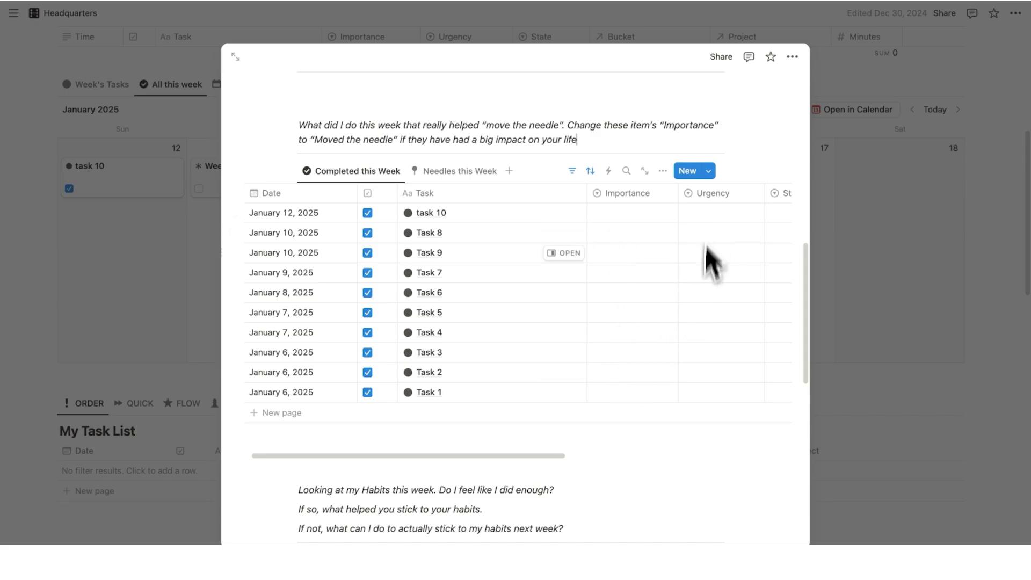
scroll(623, 339, "left", 2)
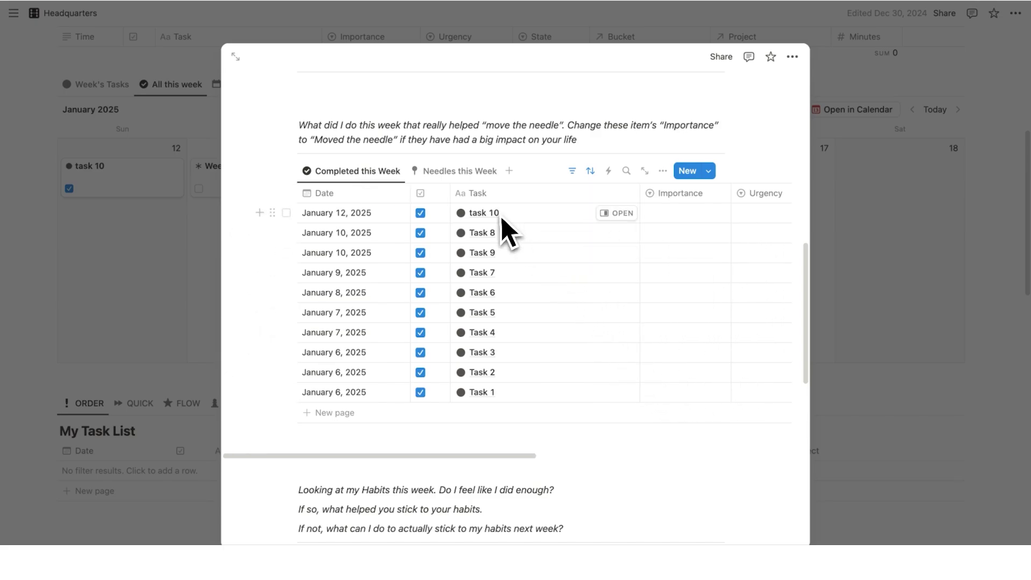
left_click(458, 172)
left_click(380, 172)
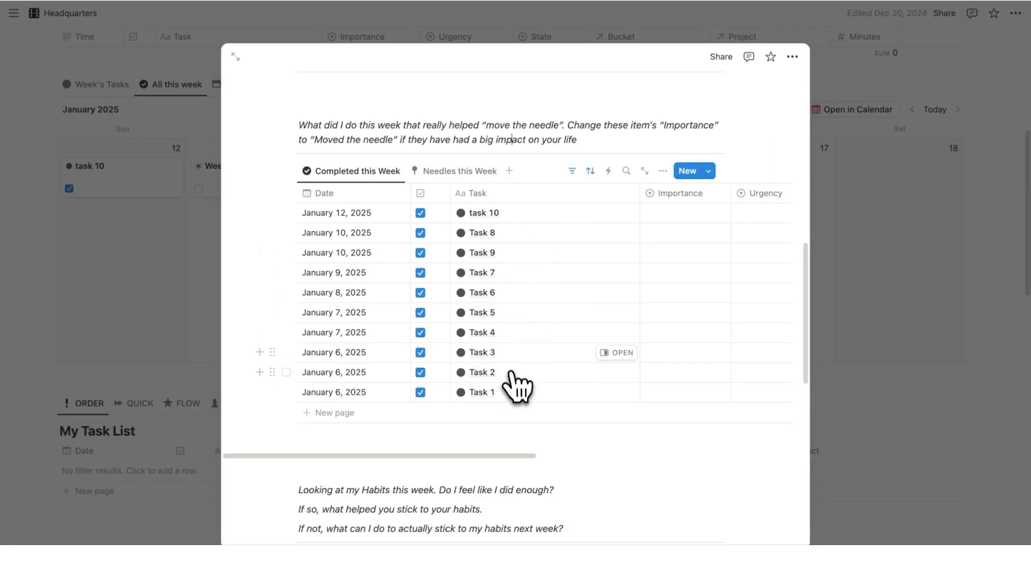
- Set the Importance of task 10 and Task 6 to Moved the needle
left_click(684, 222)
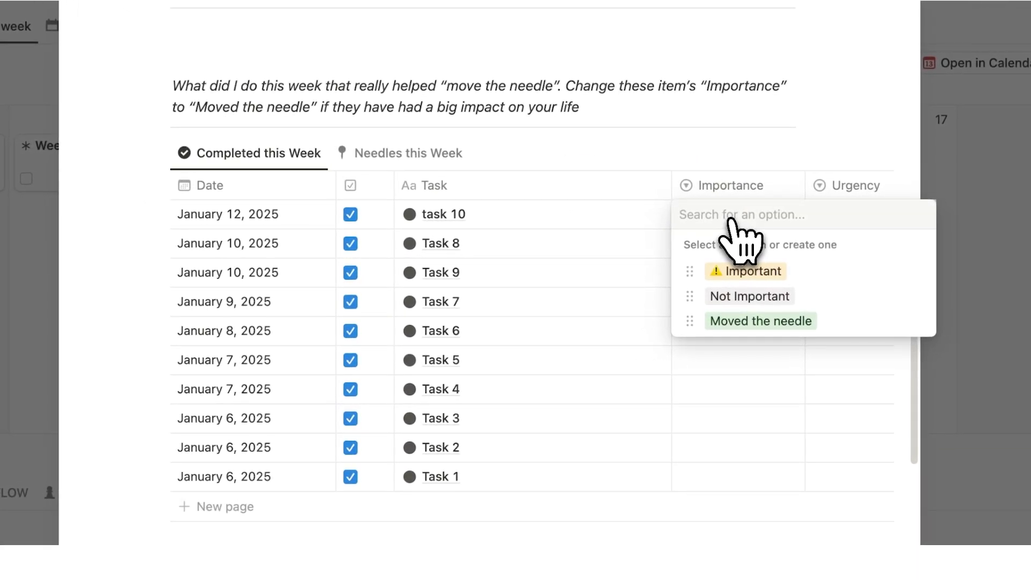
left_click(735, 322)
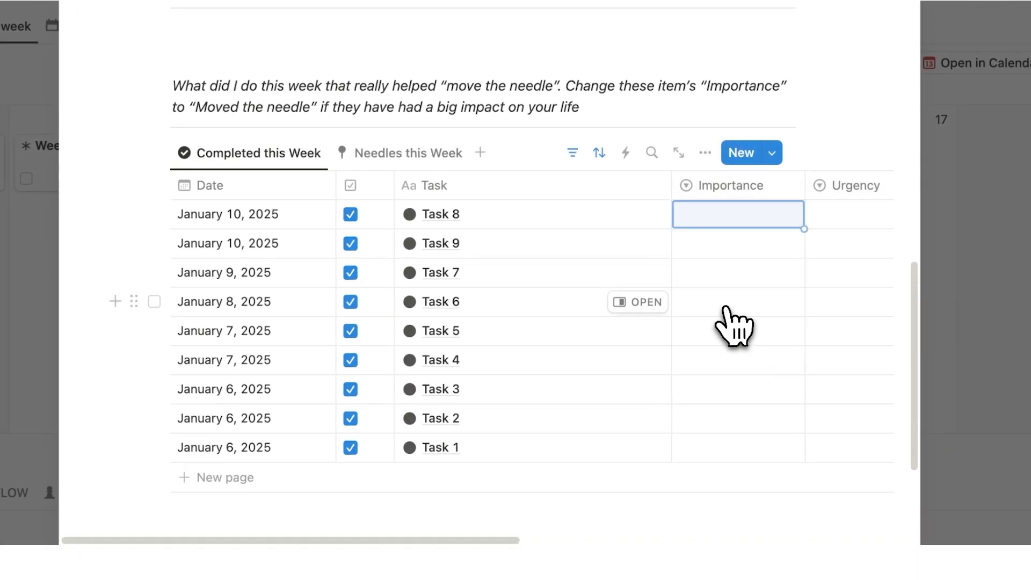
left_click(726, 304)
left_click(726, 407)
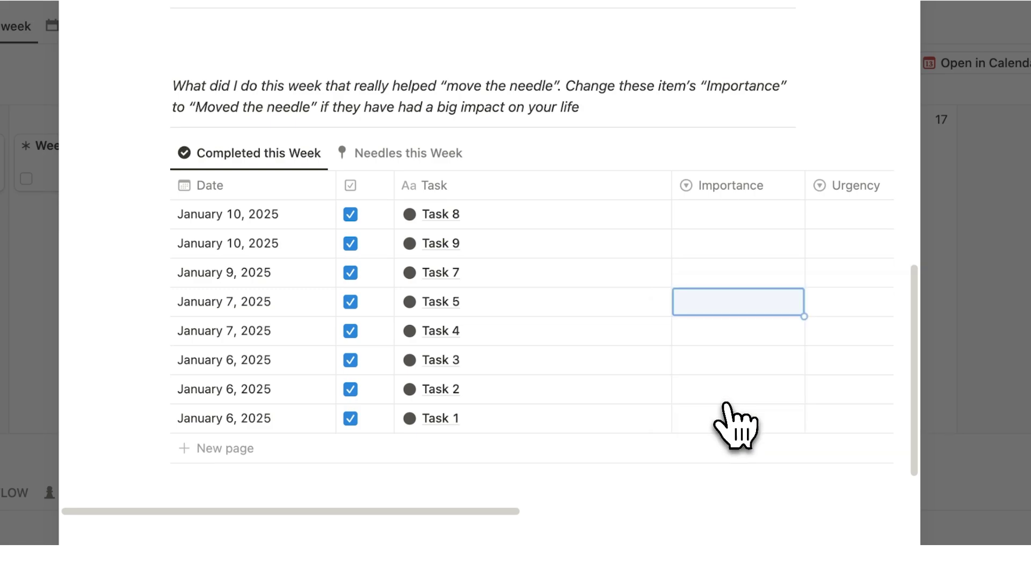
- Check both tasks in the Needles this Week view, then return to Completed this Week
left_click(441, 153)
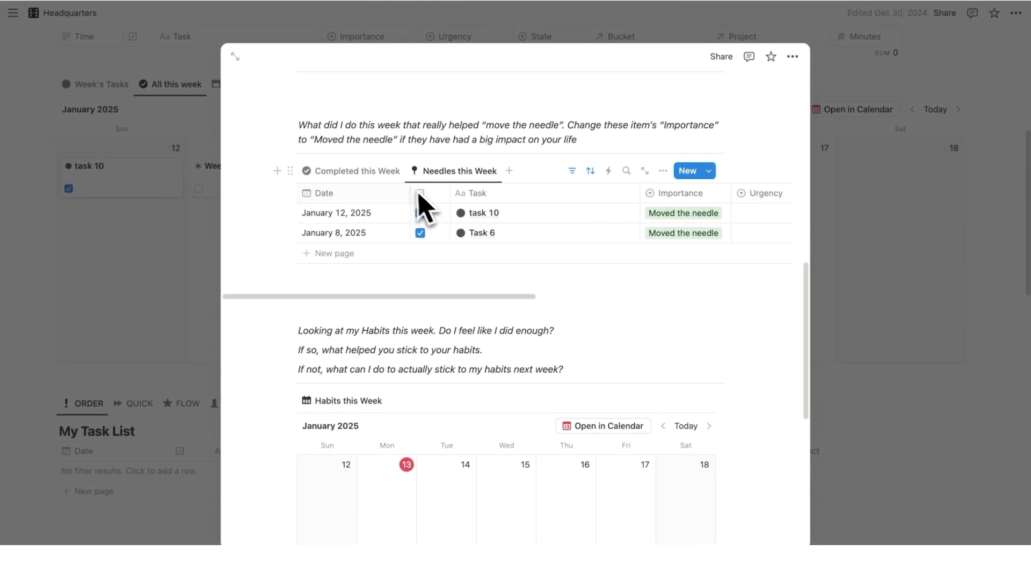
scroll(467, 293, "down", 3)
scroll(510, 300, "down", 3)
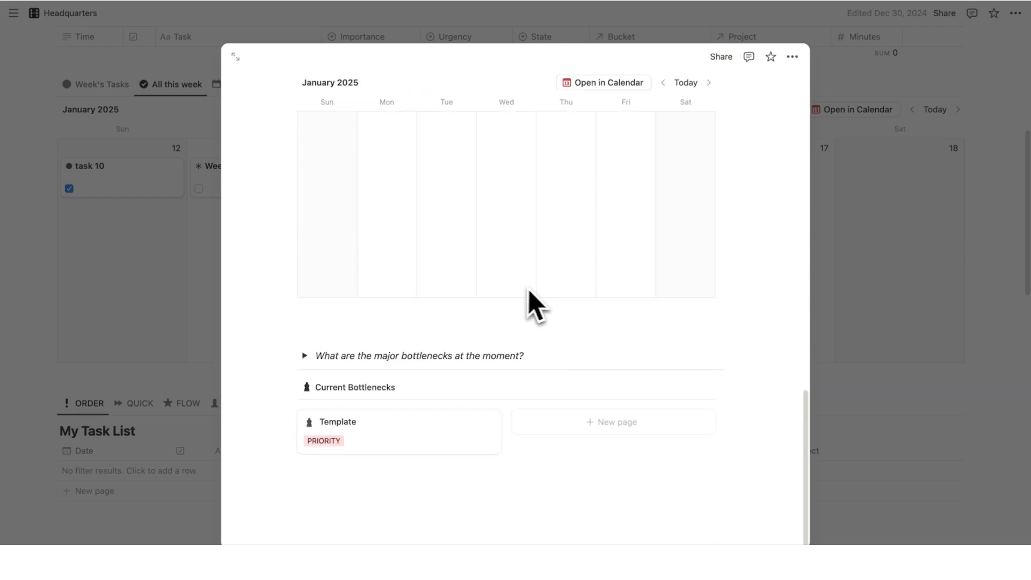
scroll(468, 333, "up", 10)
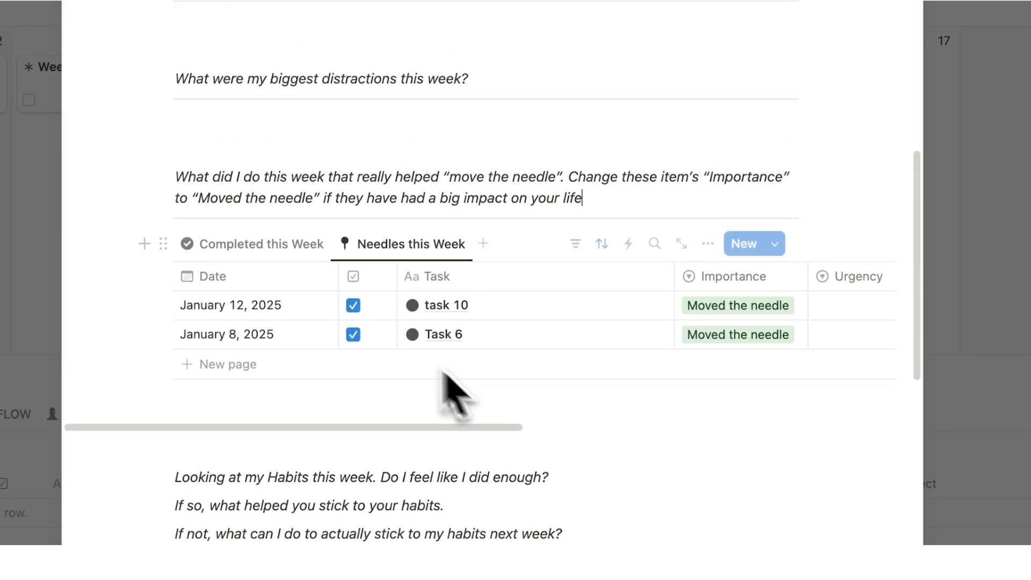
left_click(285, 246)
scroll(293, 252, "down", 2)
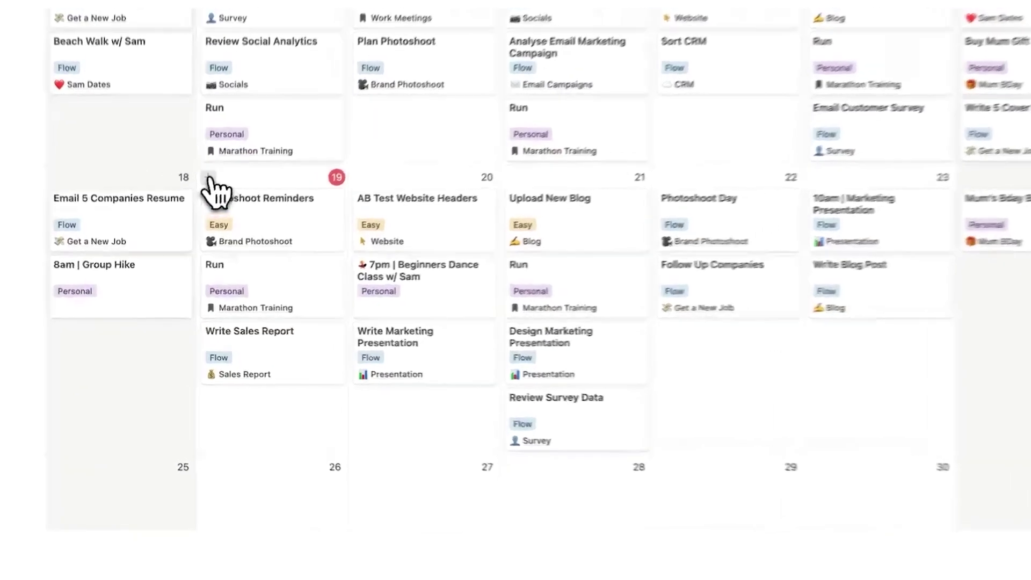
- Create a new page on day 19 of the task calendar
left_click(199, 204)
scroll(520, 230, "down", 5)
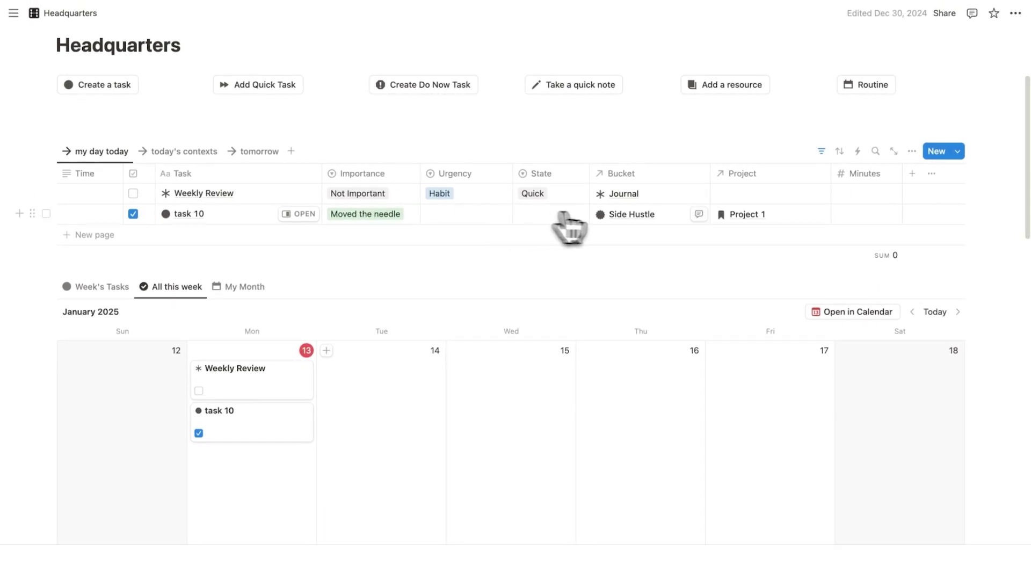
- Log 20 minutes for task 10 and 15 minutes for Weekly Review
left_click(854, 215)
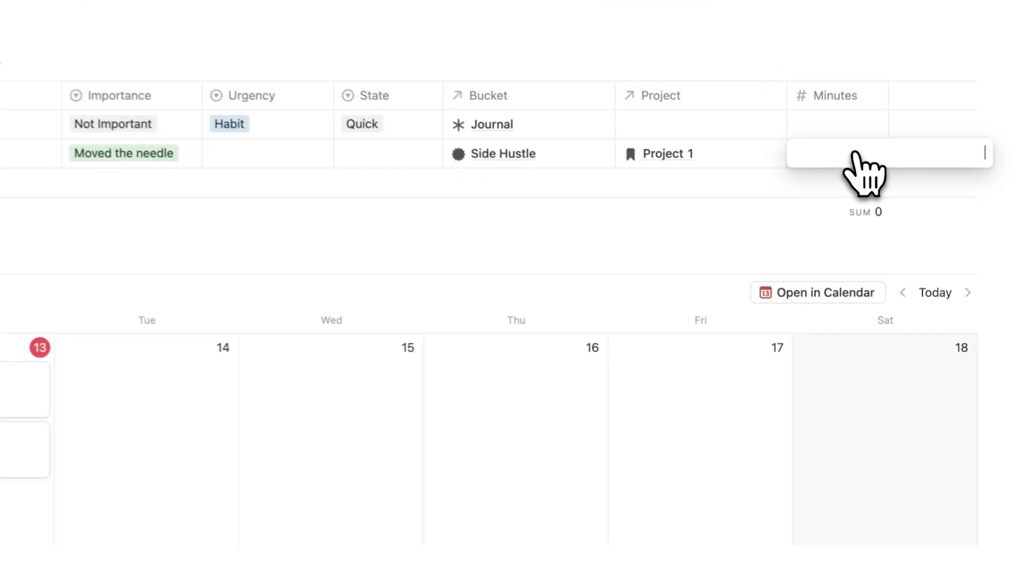
type("20")
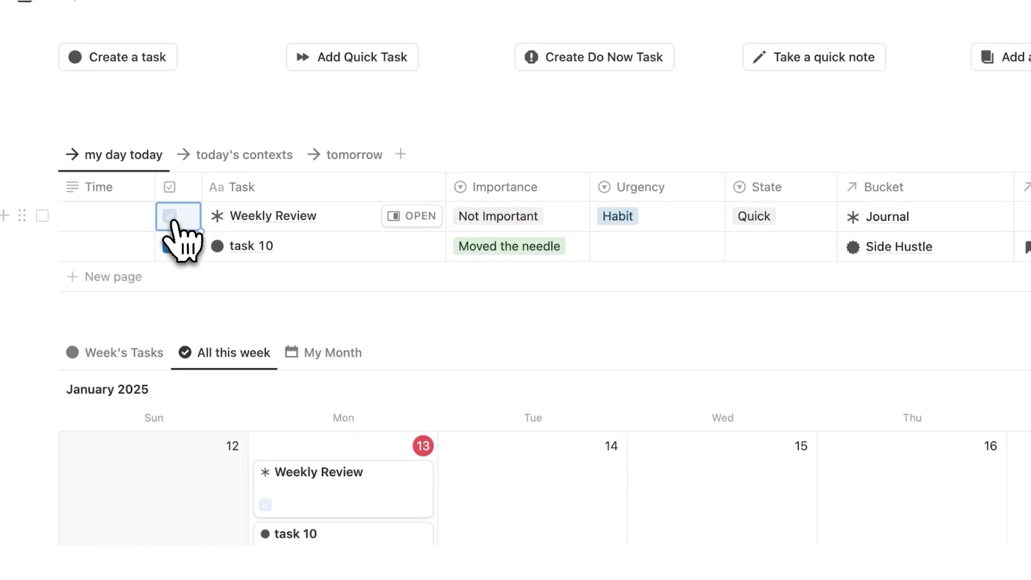
left_click(825, 128)
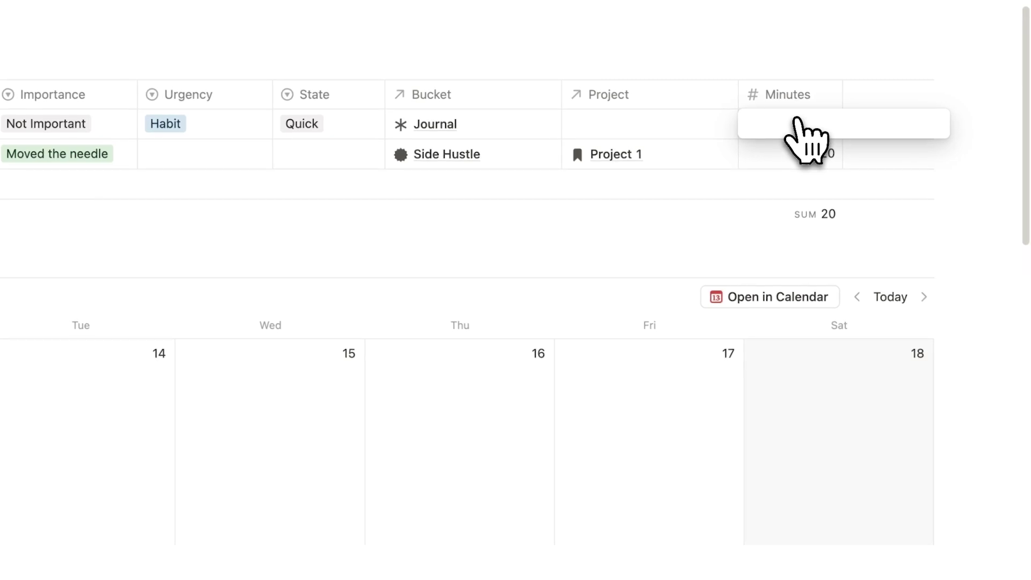
type("15")
key("Return")
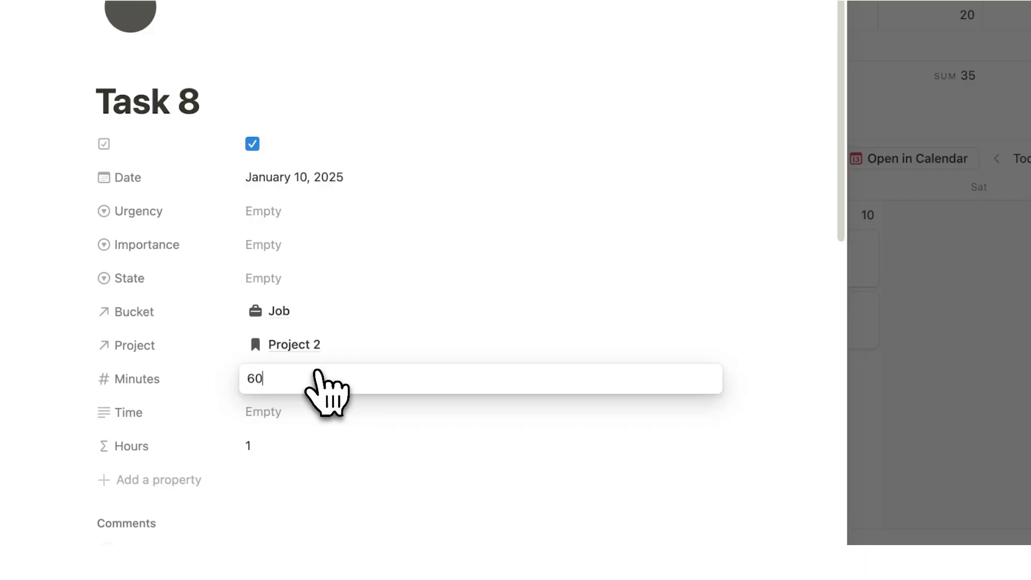
- Record 60 minutes on Task 8 and close its page
key("Return")
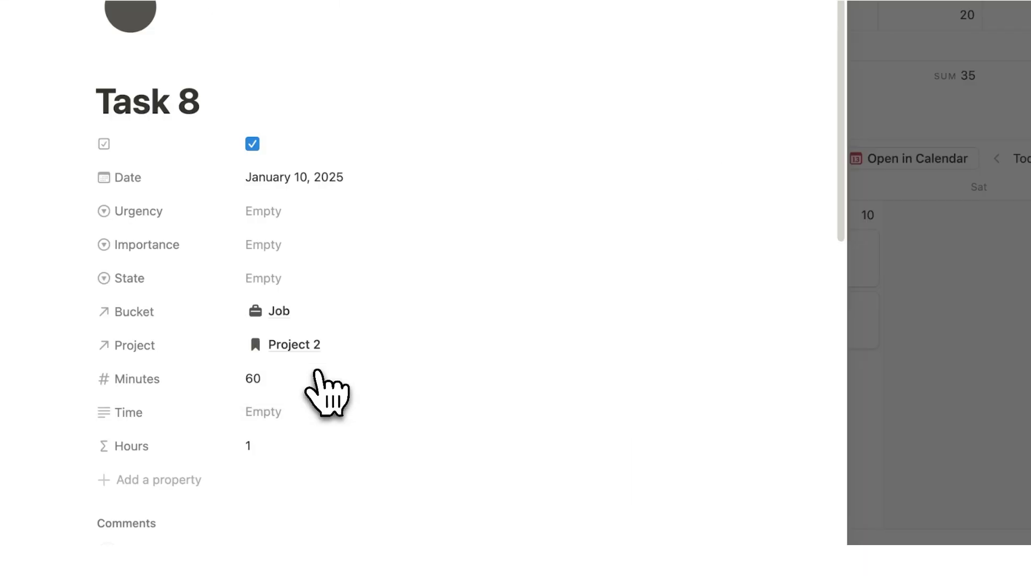
left_click(873, 322)
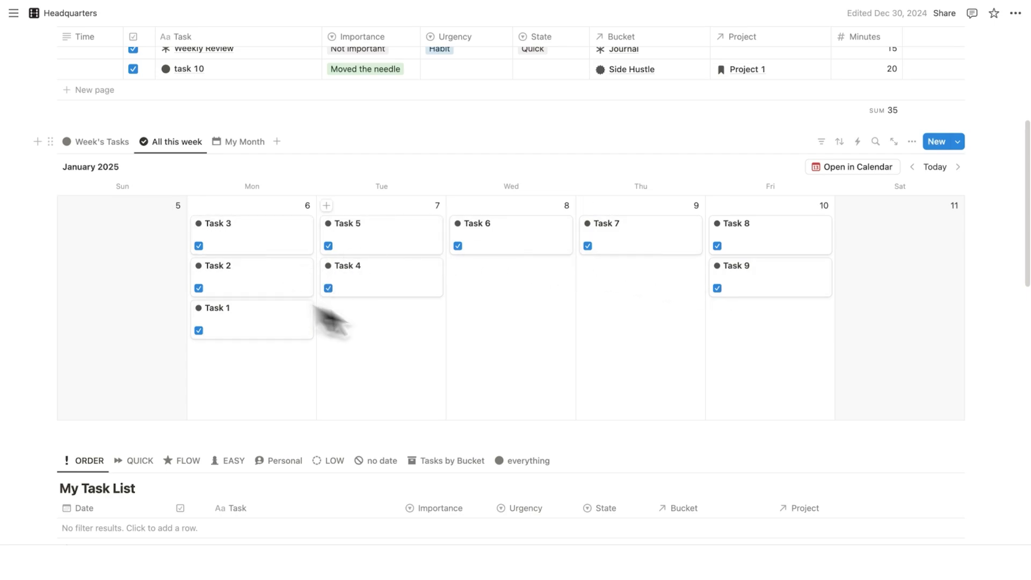
scroll(817, 327, "down", 5)
scroll(828, 325, "down", 10)
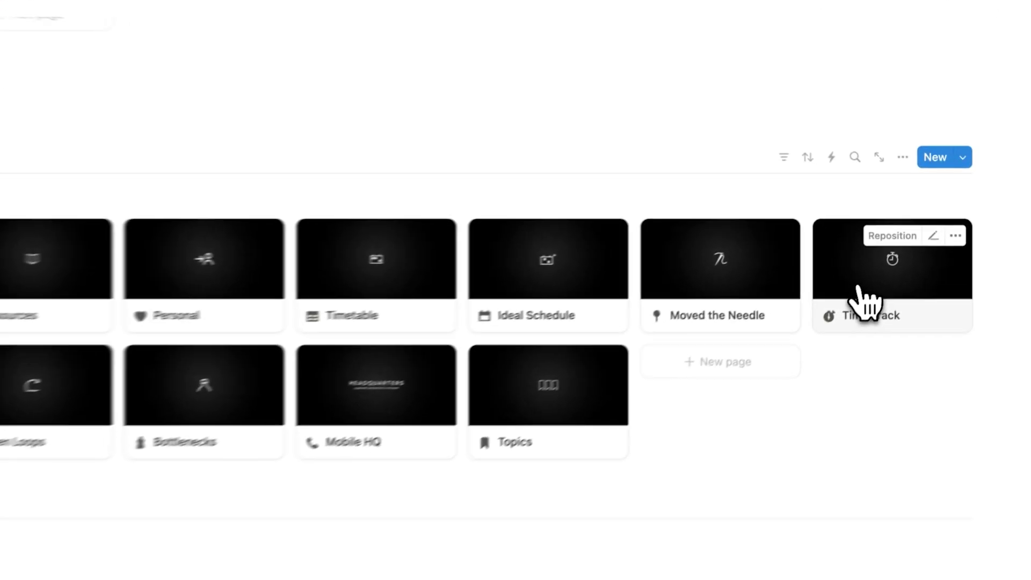
- Open Time Track as a full page, review the bucket totals, and switch to Time on Projects
left_click(881, 277)
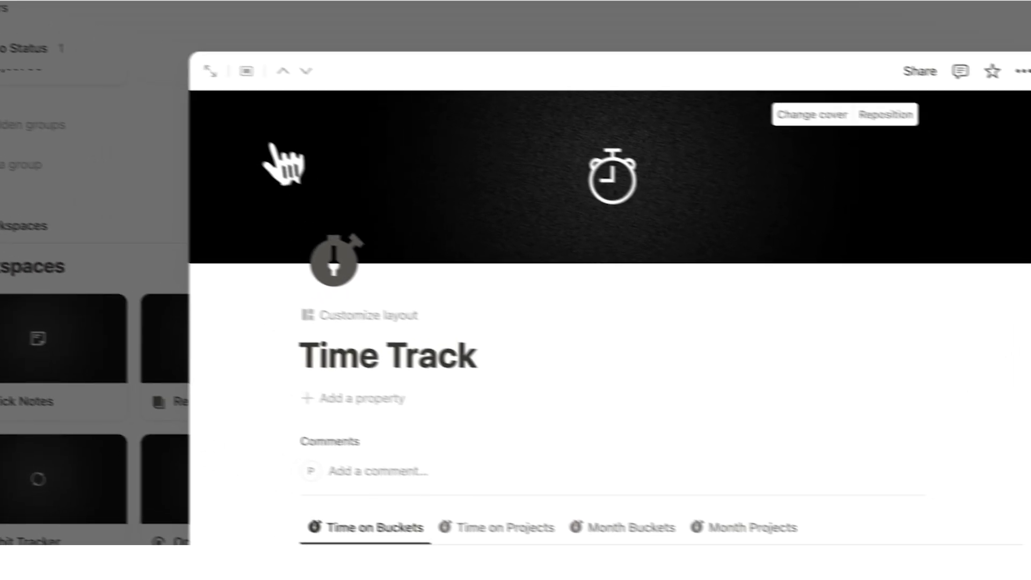
left_click(210, 71)
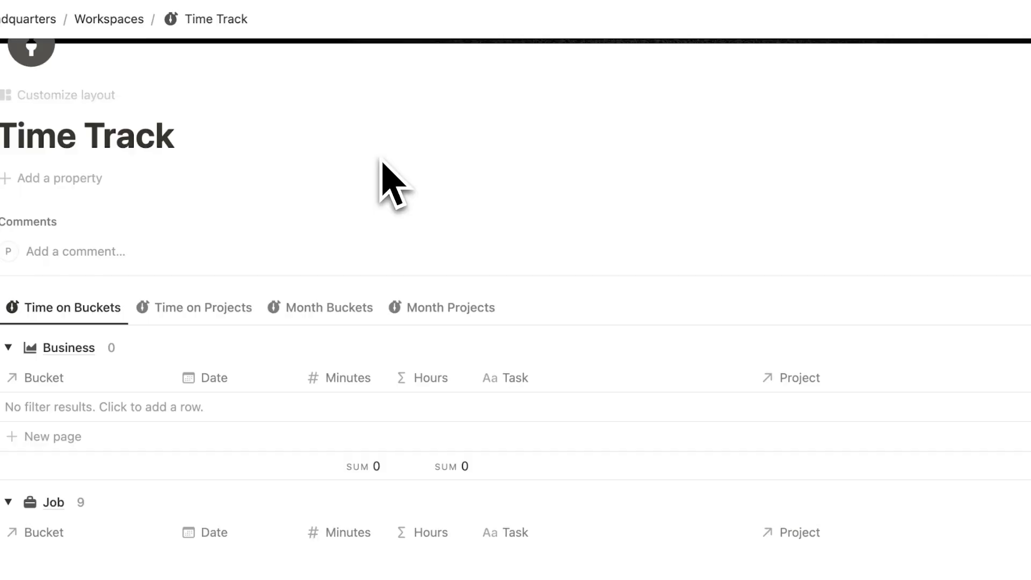
scroll(310, 167, "down", 3)
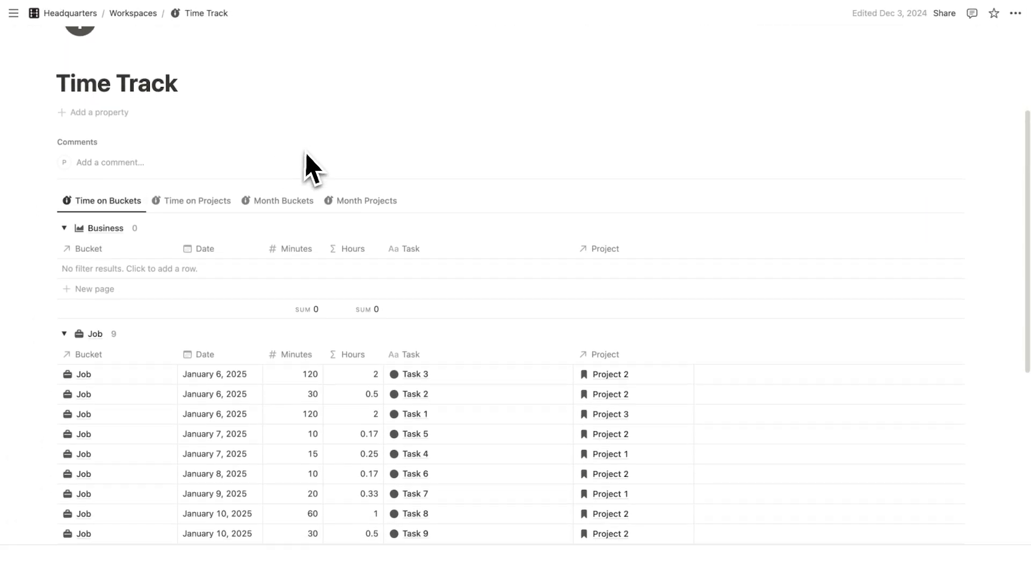
scroll(322, 135, "down", 2)
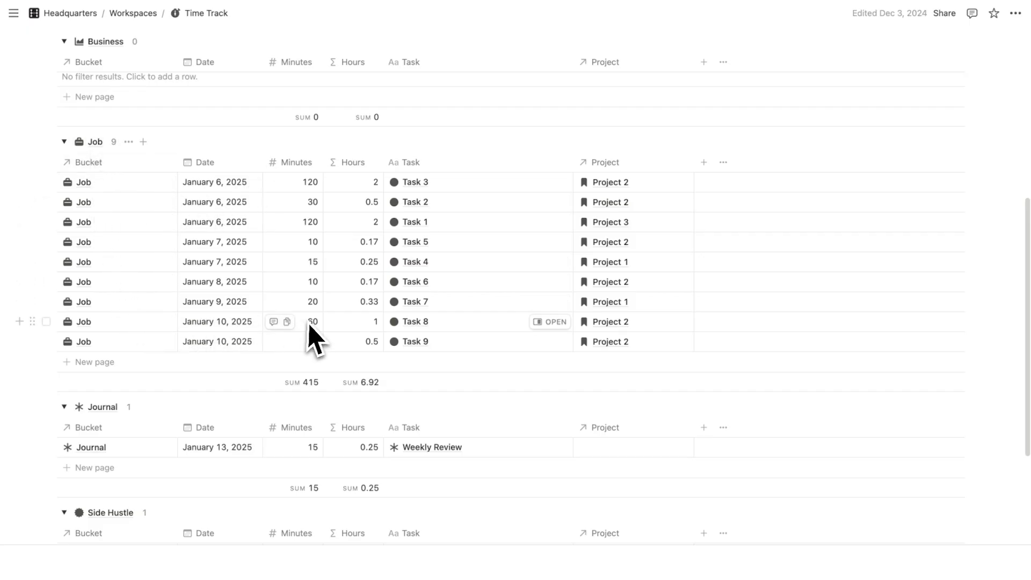
scroll(314, 339, "down", 1)
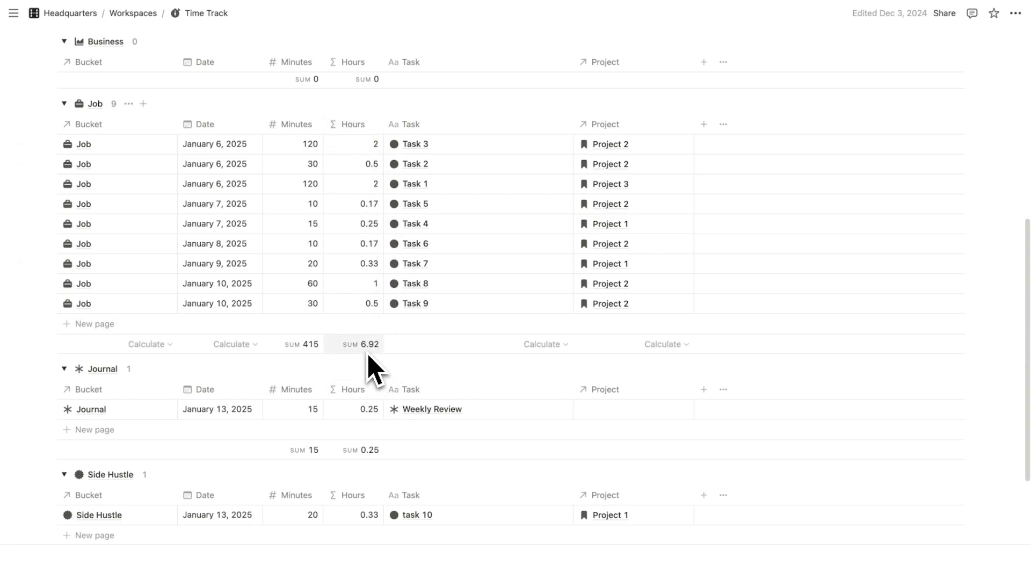
scroll(309, 314, "down", 4)
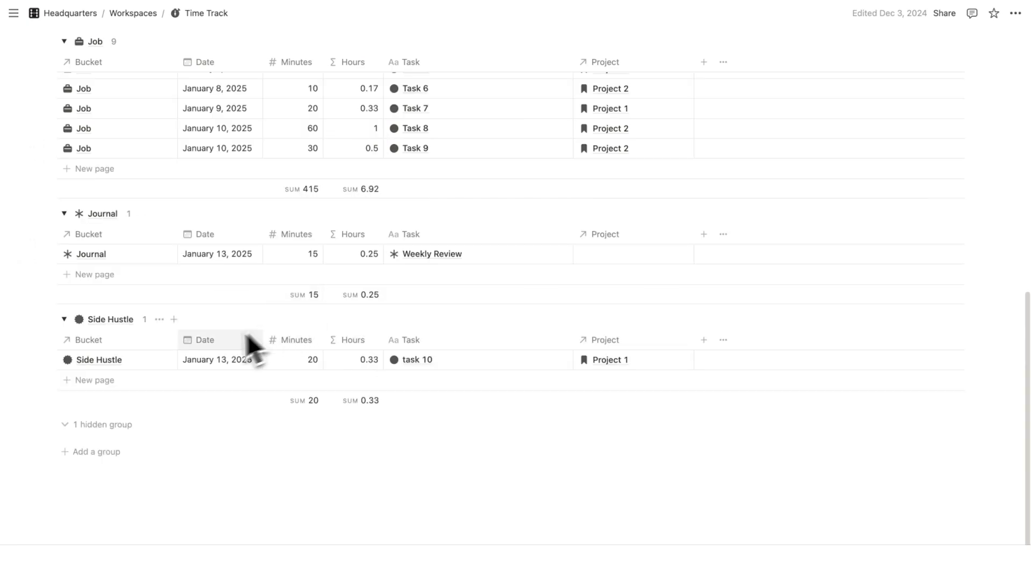
scroll(325, 406, "up", 10)
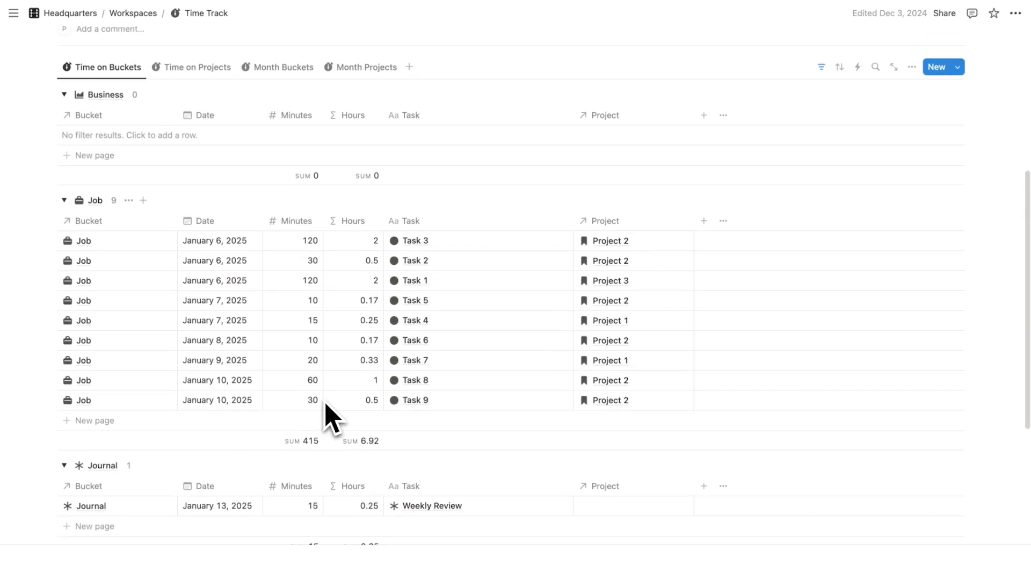
left_click(197, 175)
scroll(253, 140, "down", 2)
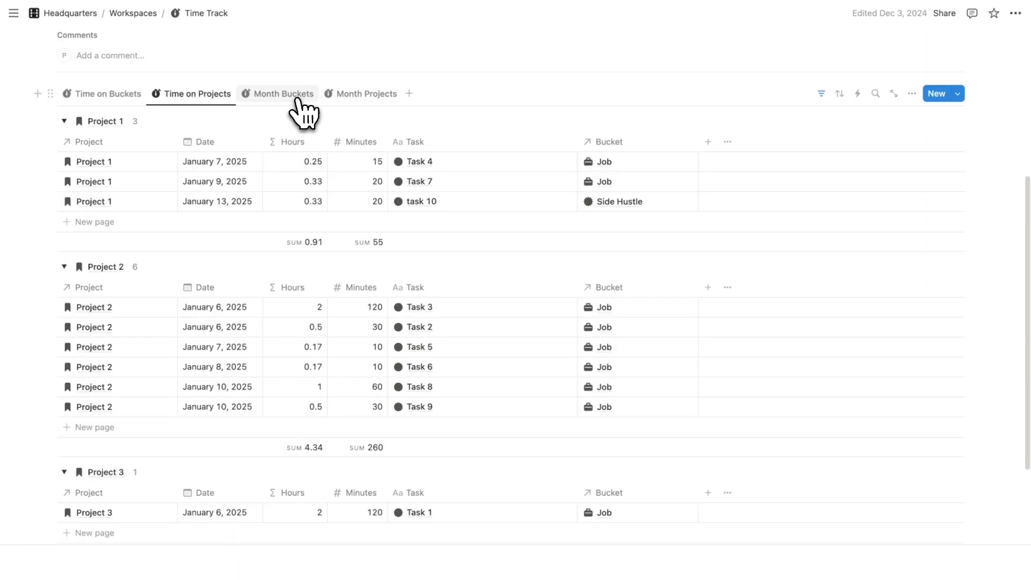
- Scroll through the Project 1–3 time totals in Time on Projects
scroll(221, 87, "down", 1)
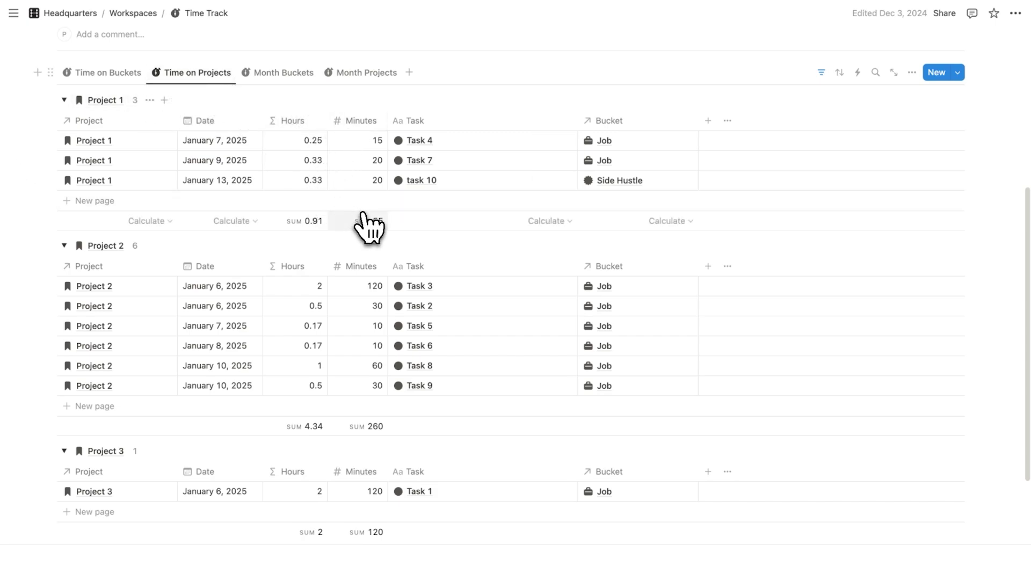
scroll(361, 226, "down", 4)
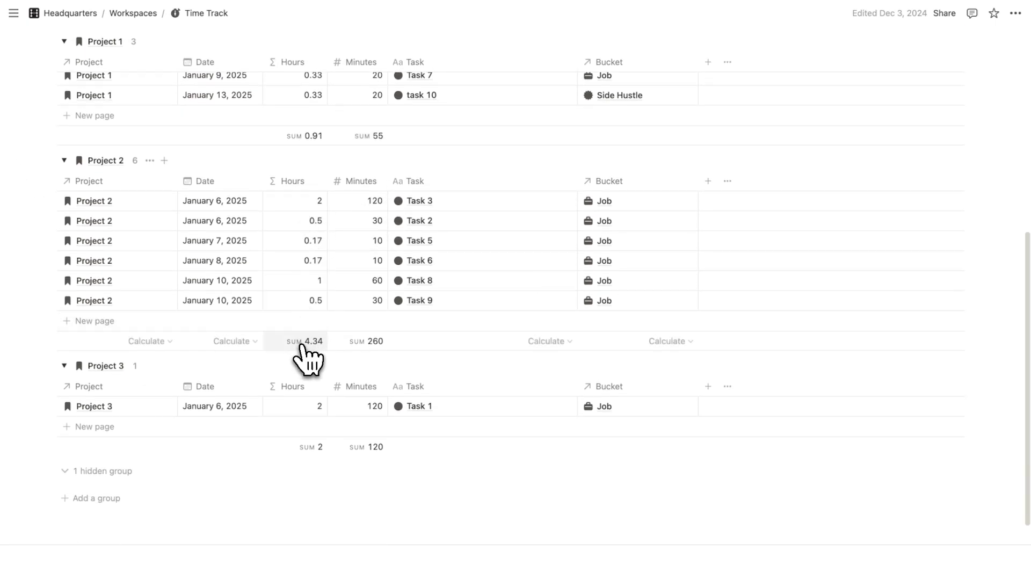
scroll(302, 355, "down", 1)
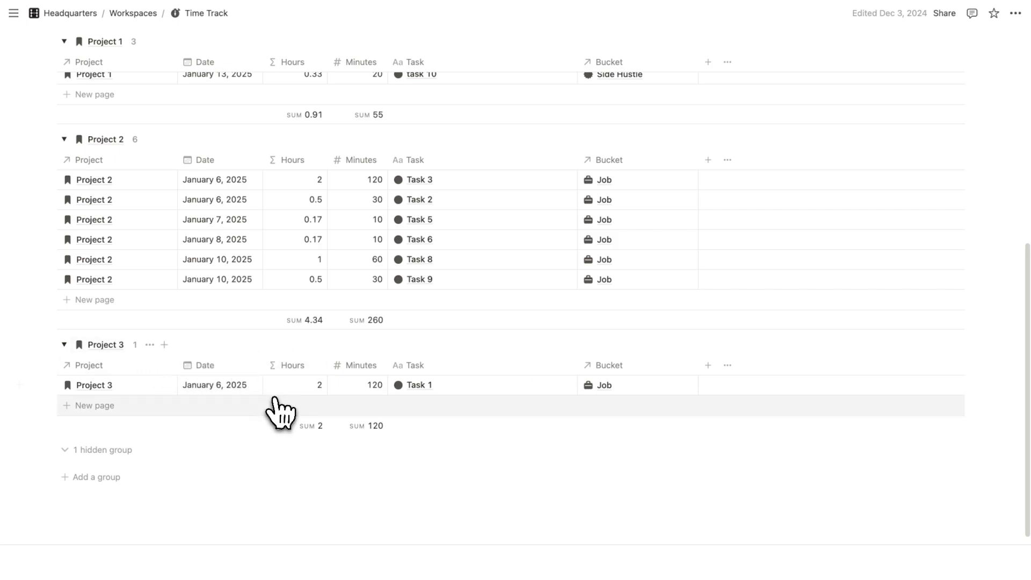
scroll(276, 413, "up", 5)
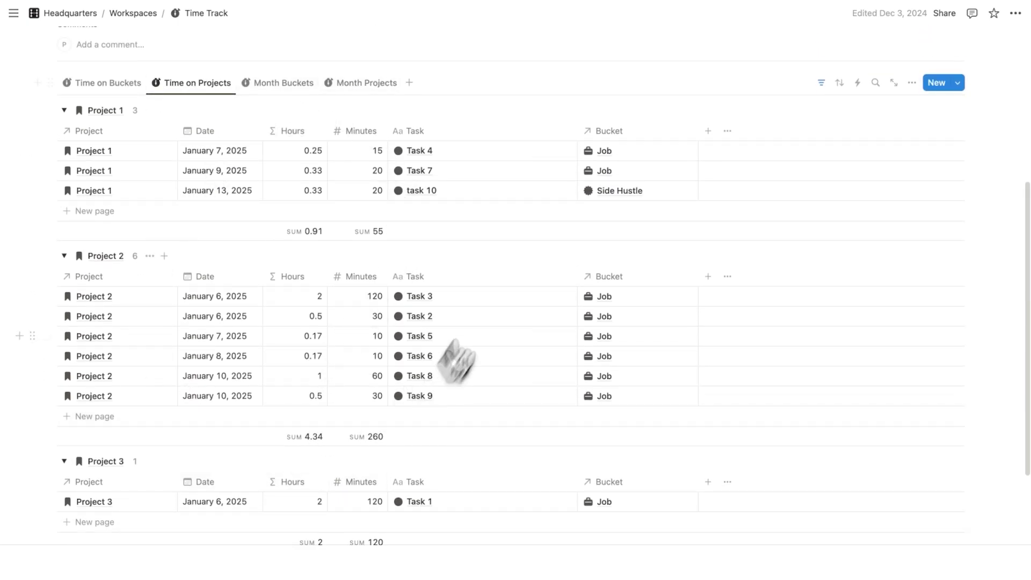
scroll(409, 172, "up", 12)
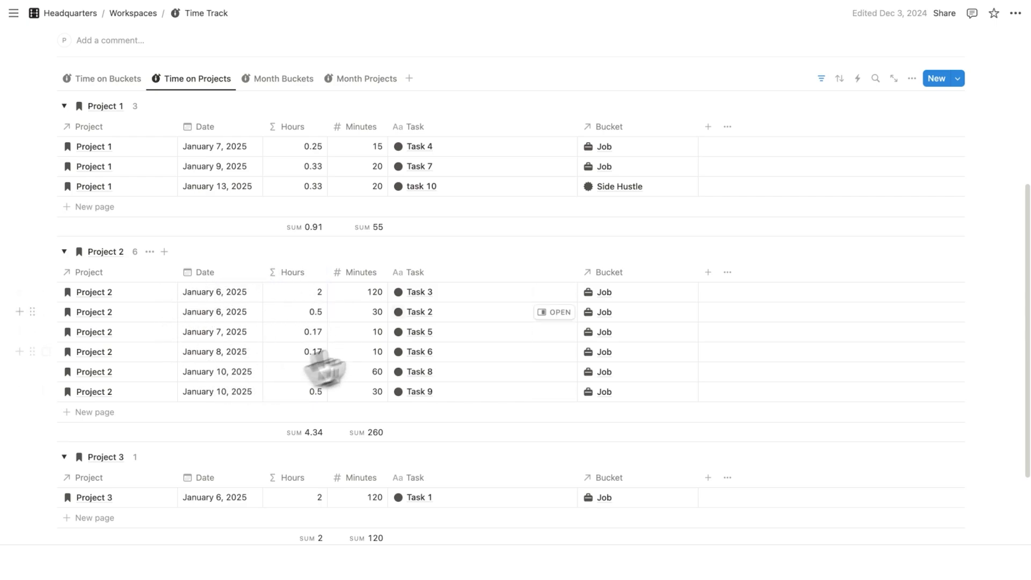
scroll(408, 310, "down", 3)
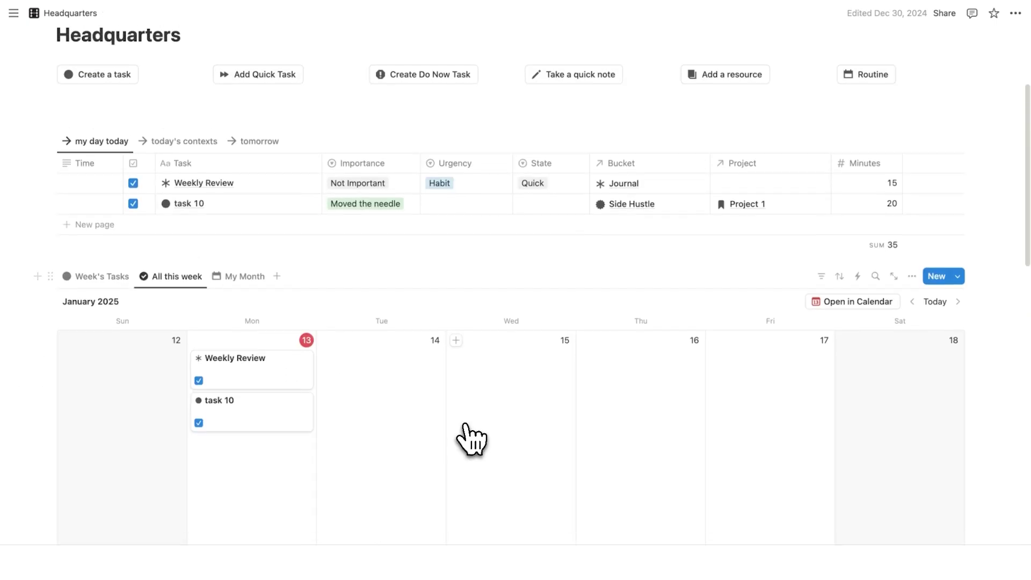
scroll(472, 439, "up", 2)
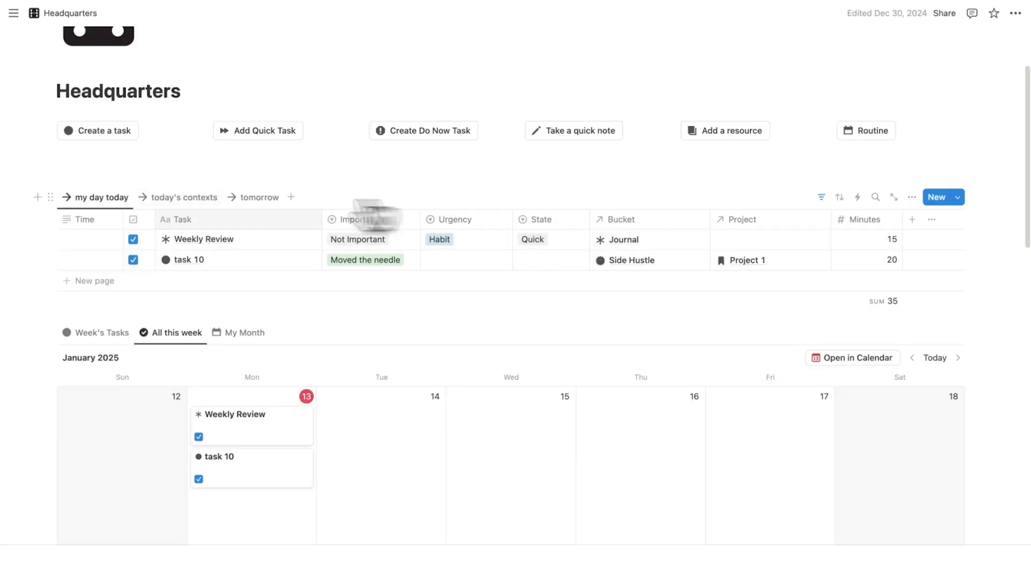
- Add task 11 as a new row in today's task list
left_click(95, 282)
type("task 11")
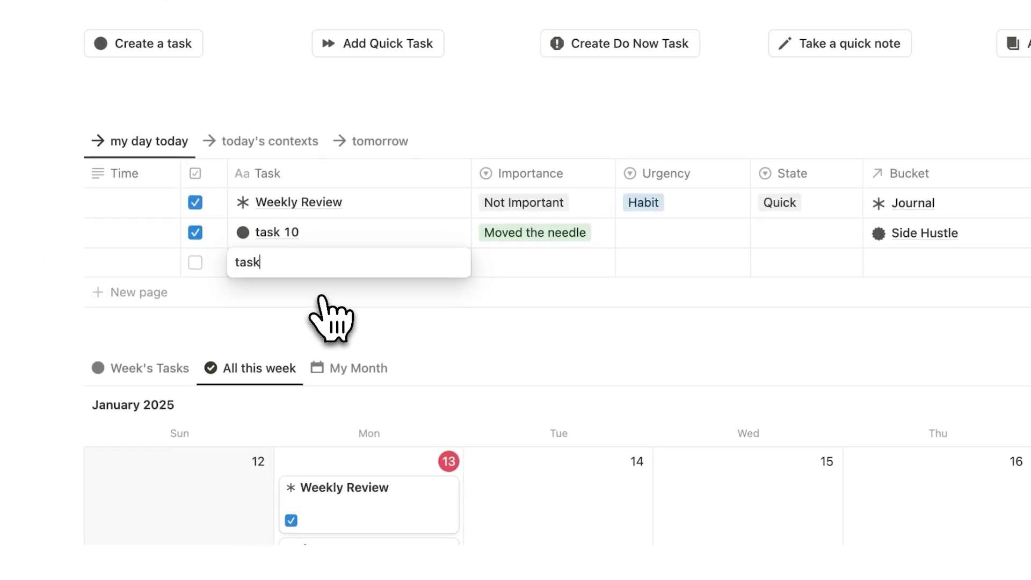
key("Return")
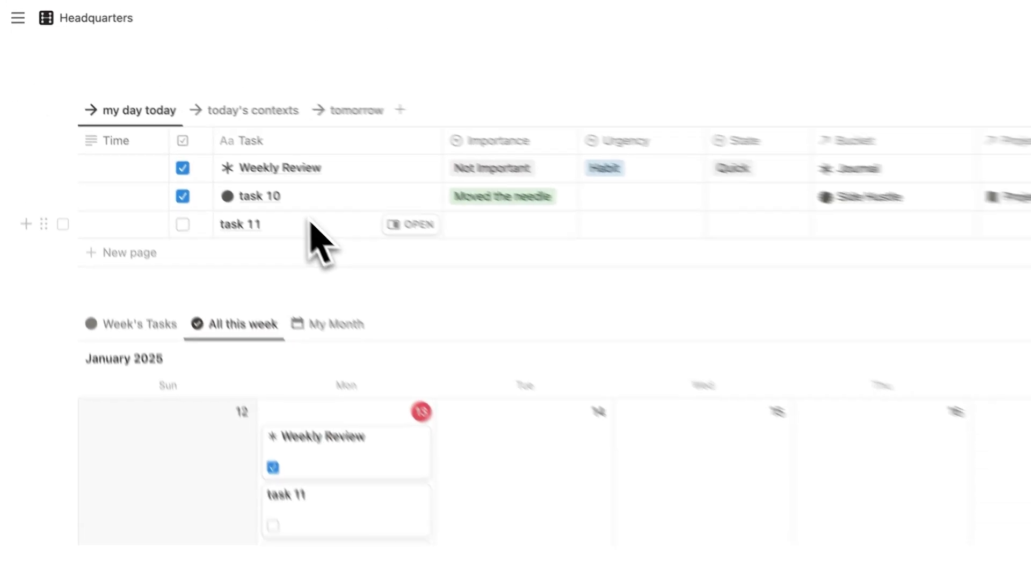
left_click(244, 235)
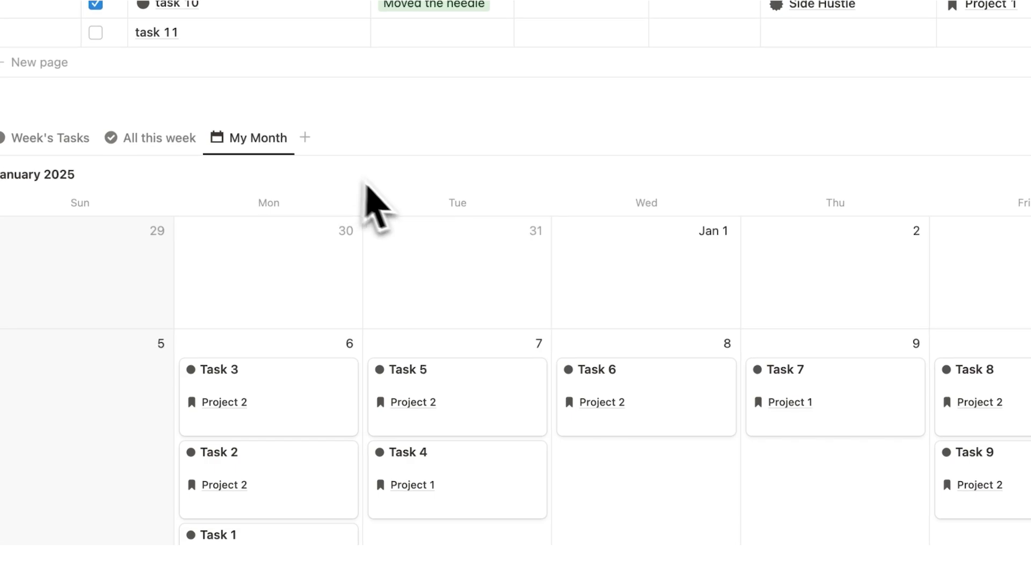
scroll(376, 207, "down", 5)
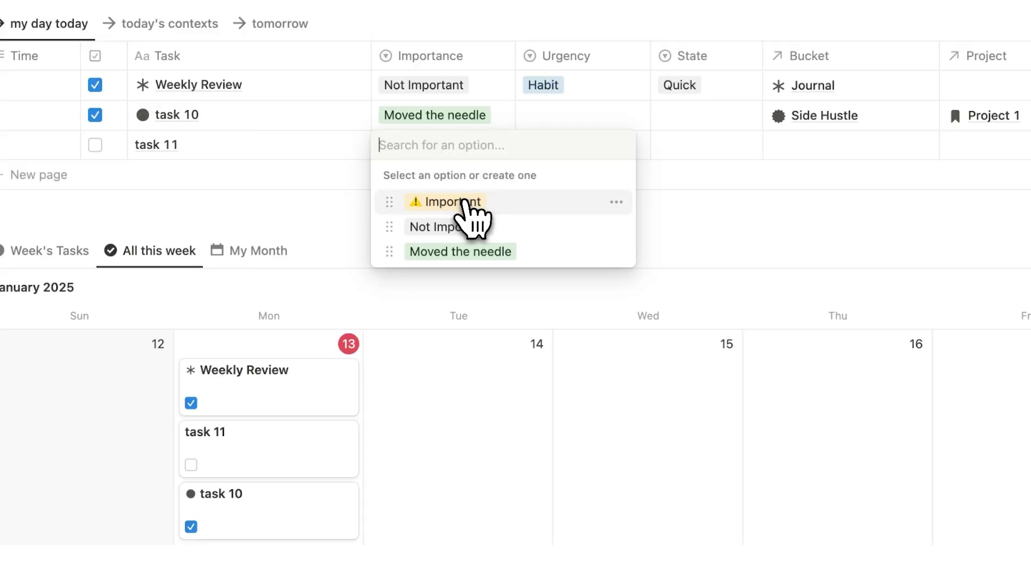
- Make task 11 Important, Urgent and Flow, linked to the Business bucket and Project 4
left_click(469, 204)
left_click(553, 147)
left_click(571, 199)
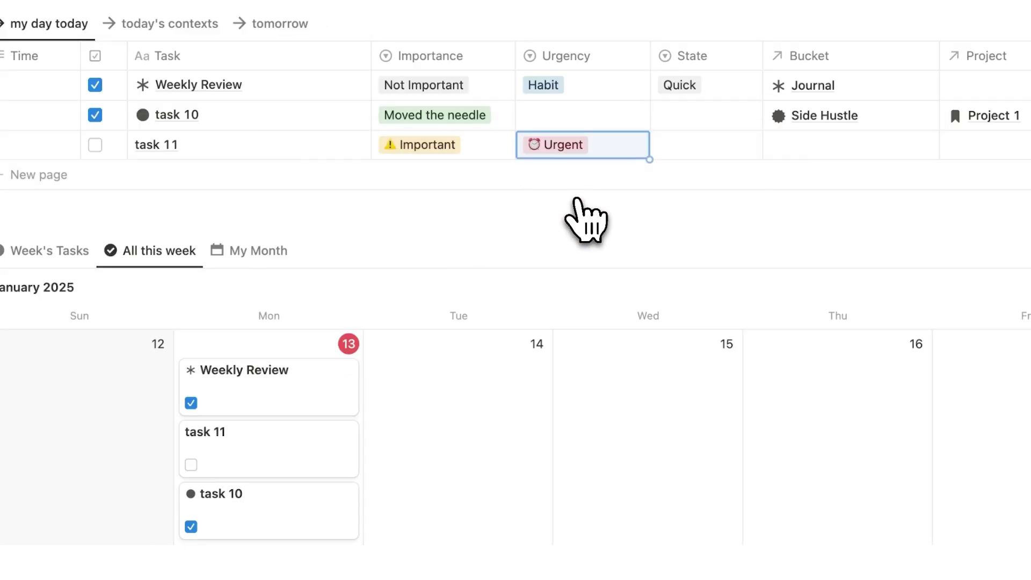
left_click(694, 144)
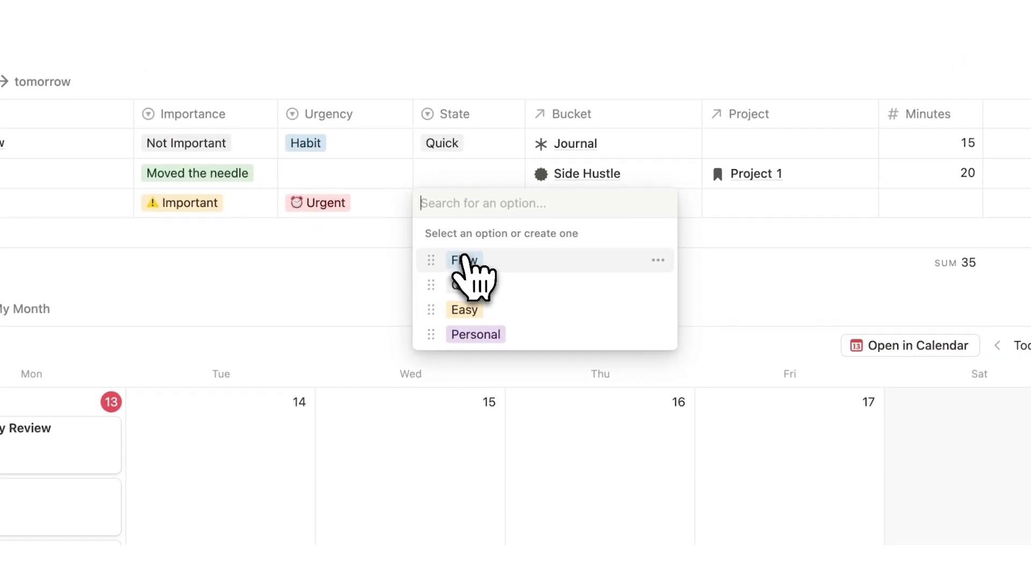
left_click(700, 200)
left_click(574, 205)
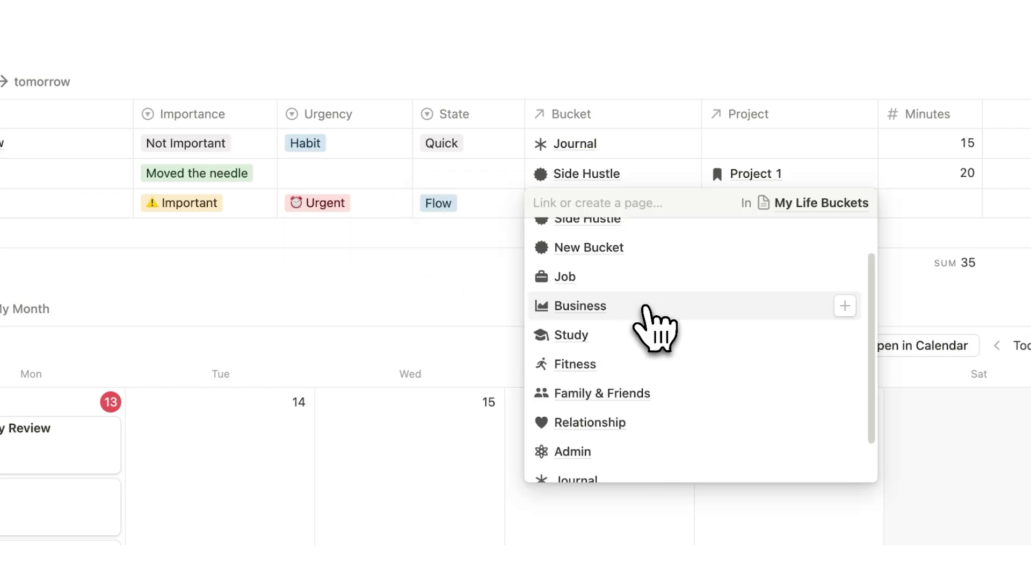
left_click(685, 220)
left_click(750, 203)
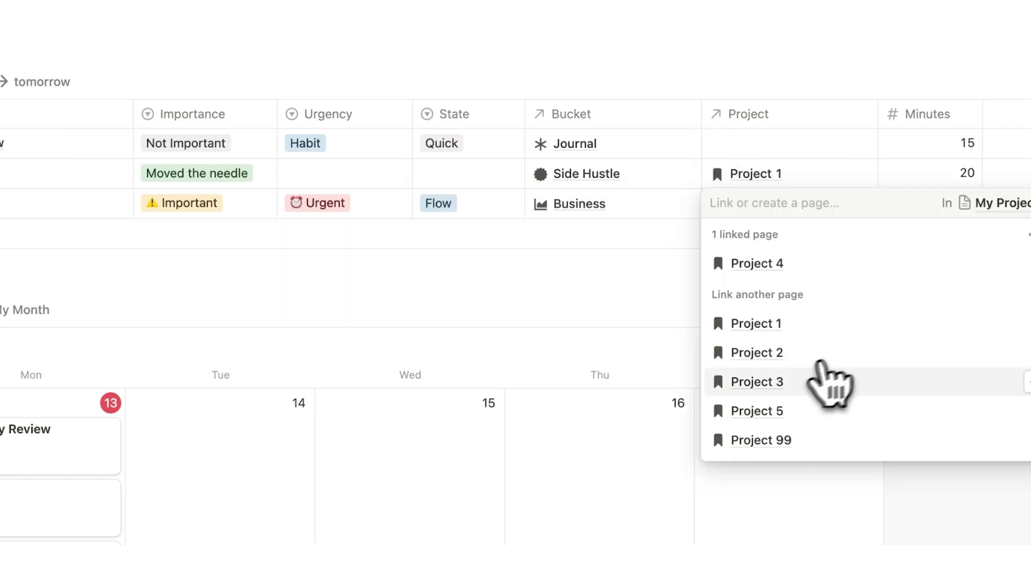
left_click(135, 215)
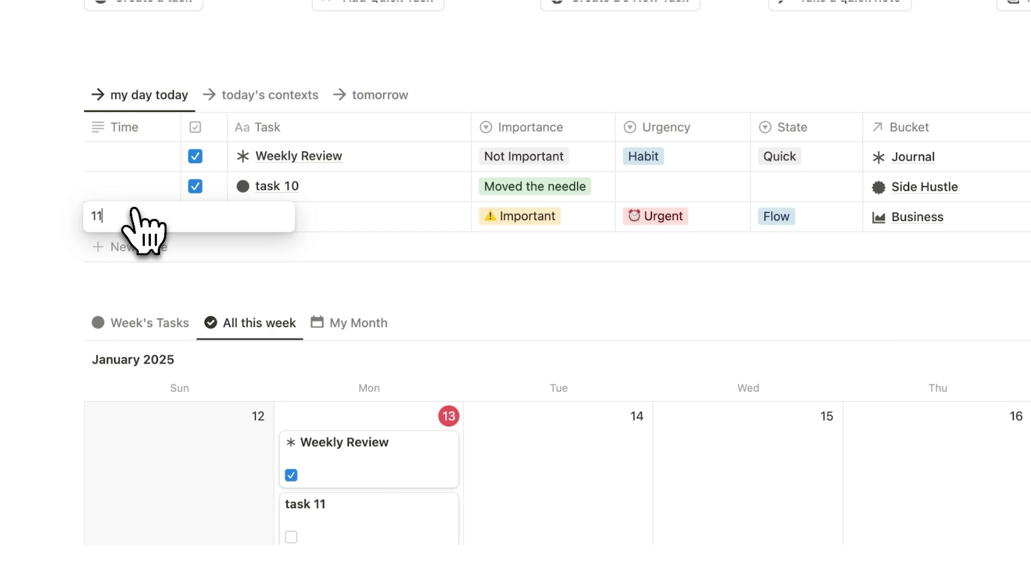
- Add task 12 to today's list with a time of 1pm
type("11")
left_click(130, 247)
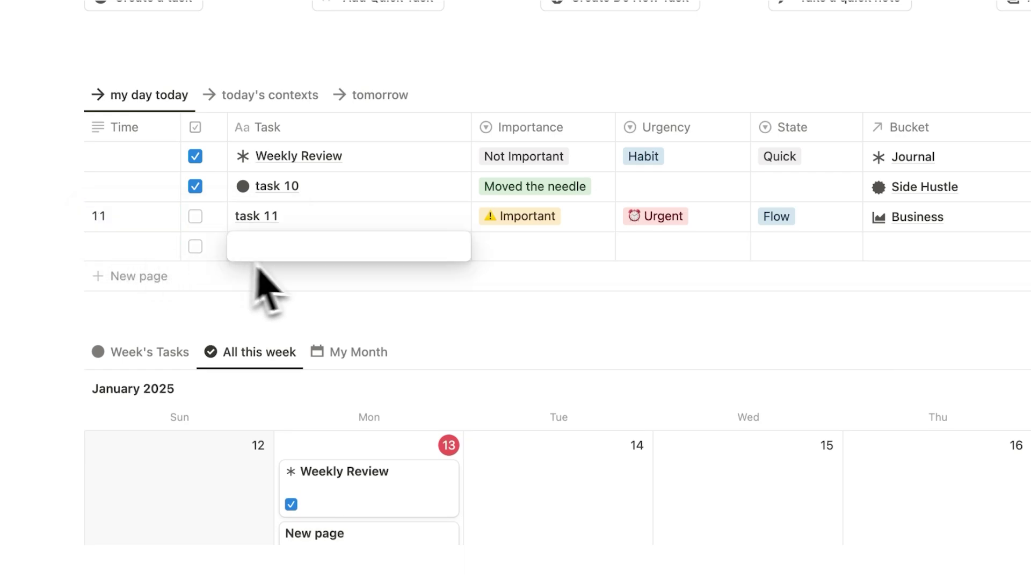
type("task 12")
left_click(134, 242)
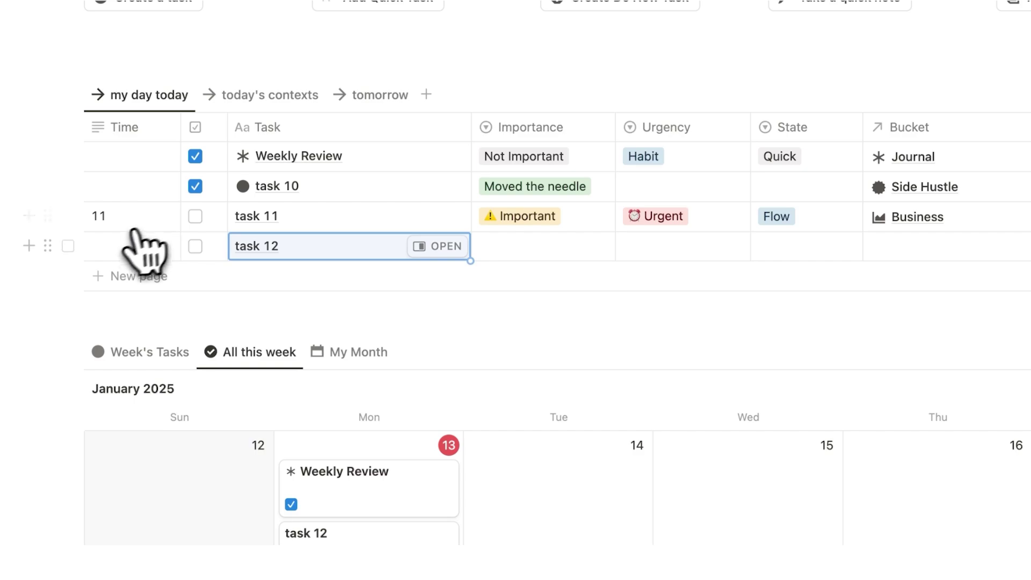
left_click(119, 244)
type("1pm")
key("Return")
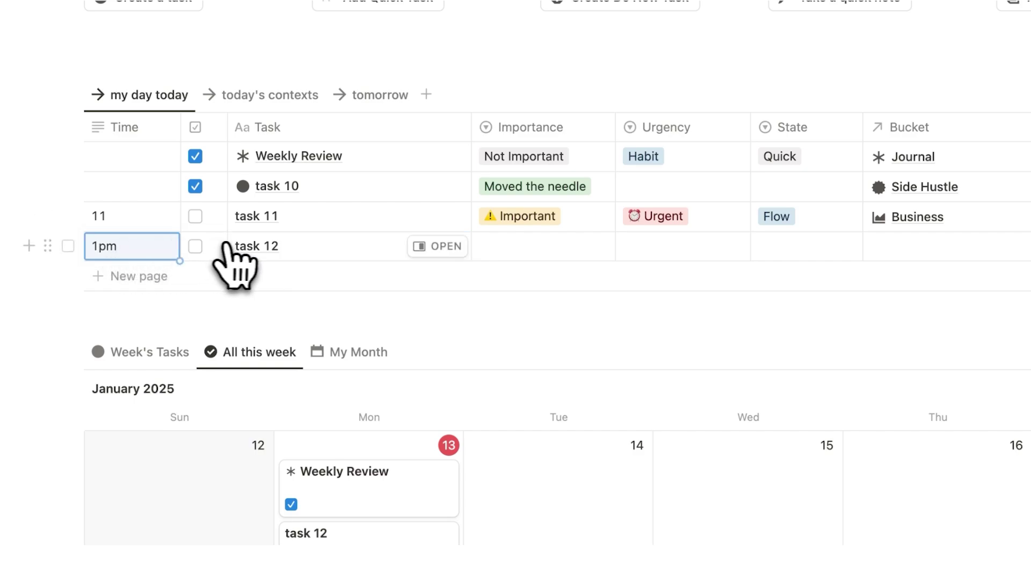
- Mark task 12 as Important, Not Urgent, and Easy
left_click(537, 246)
left_click(515, 303)
left_click(676, 249)
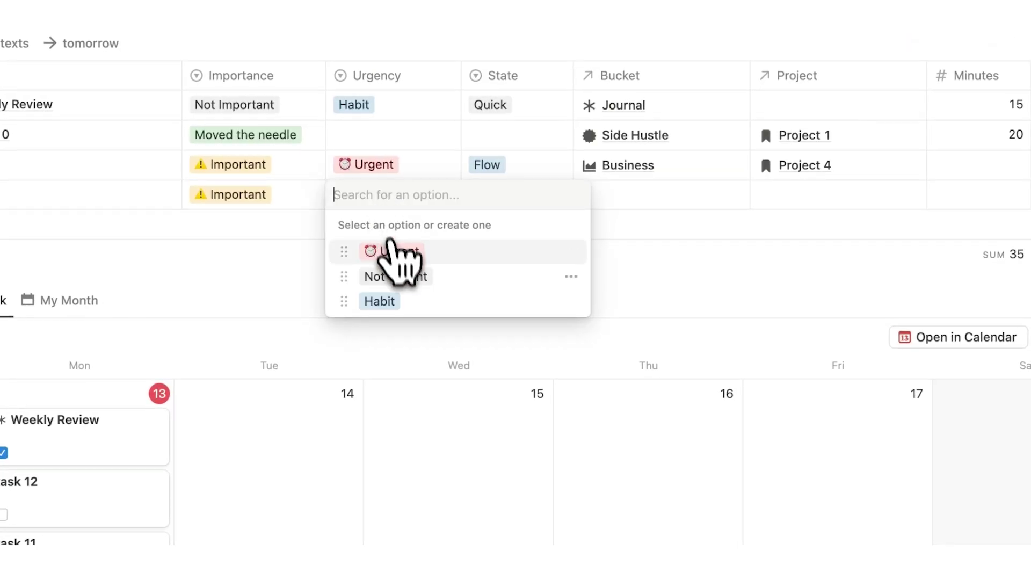
left_click(398, 276)
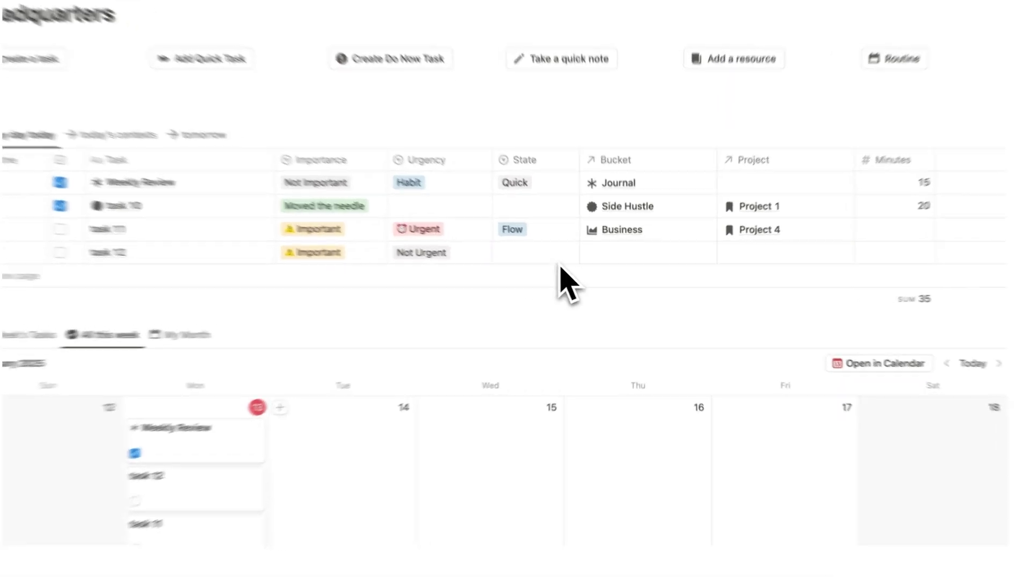
left_click(539, 258)
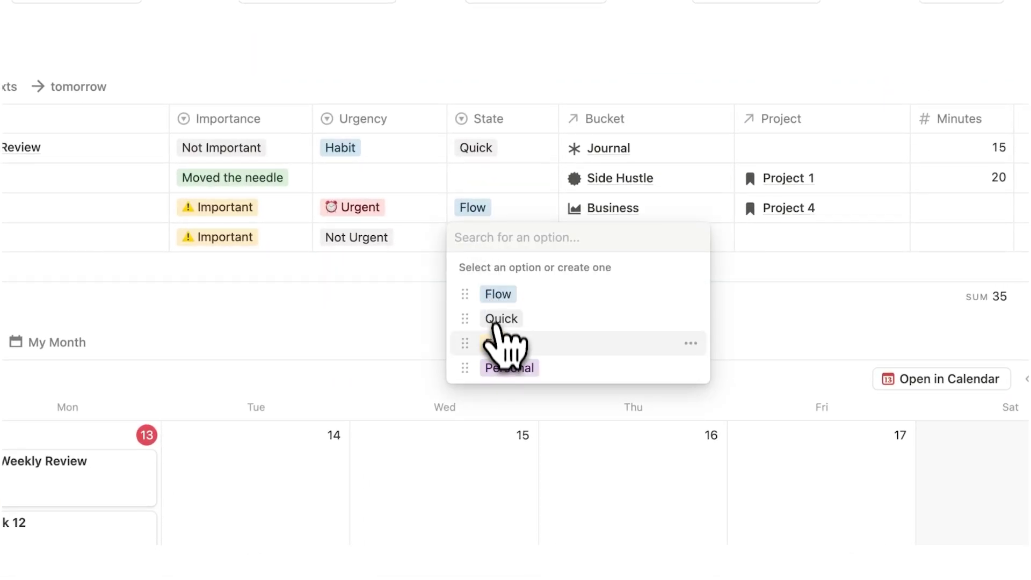
left_click(500, 343)
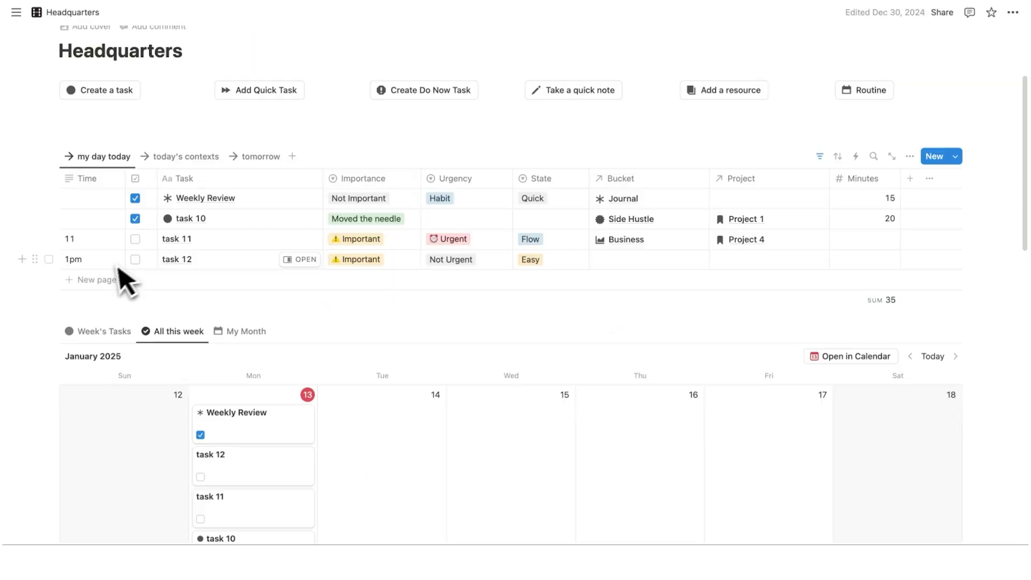
- Add task 13 to today's list scheduled at 3pm
left_click(99, 278)
left_click(123, 274)
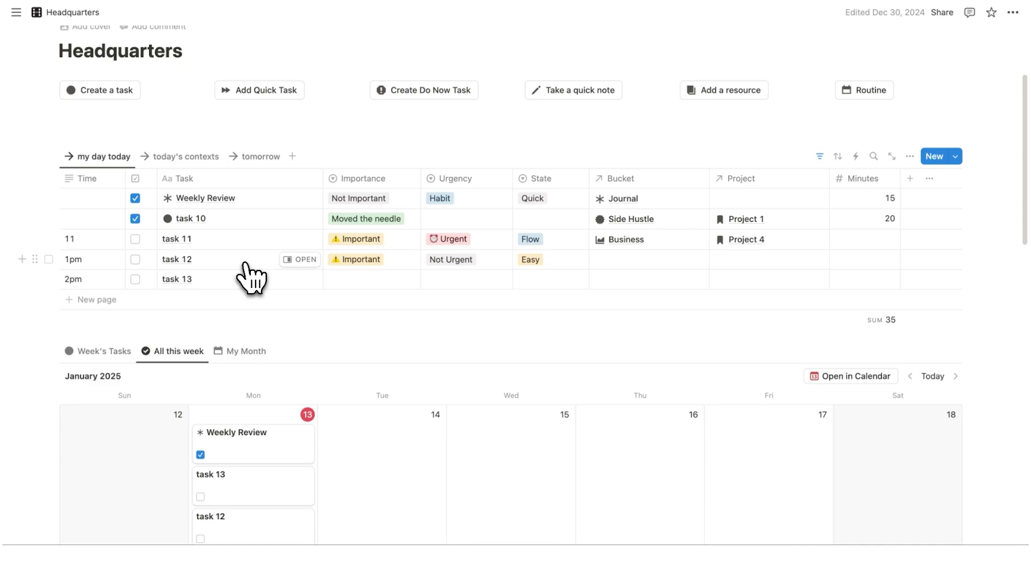
double_click(81, 277)
type("3pm")
key("Return")
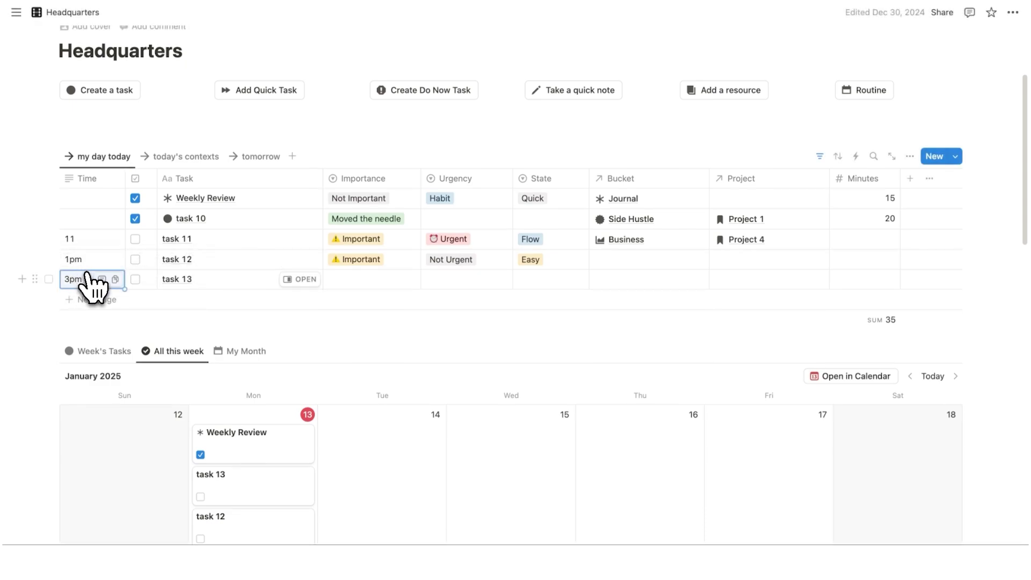
- Add task 14 to My Task List as Not Important and Not Urgent
scroll(449, 350, "down", 6)
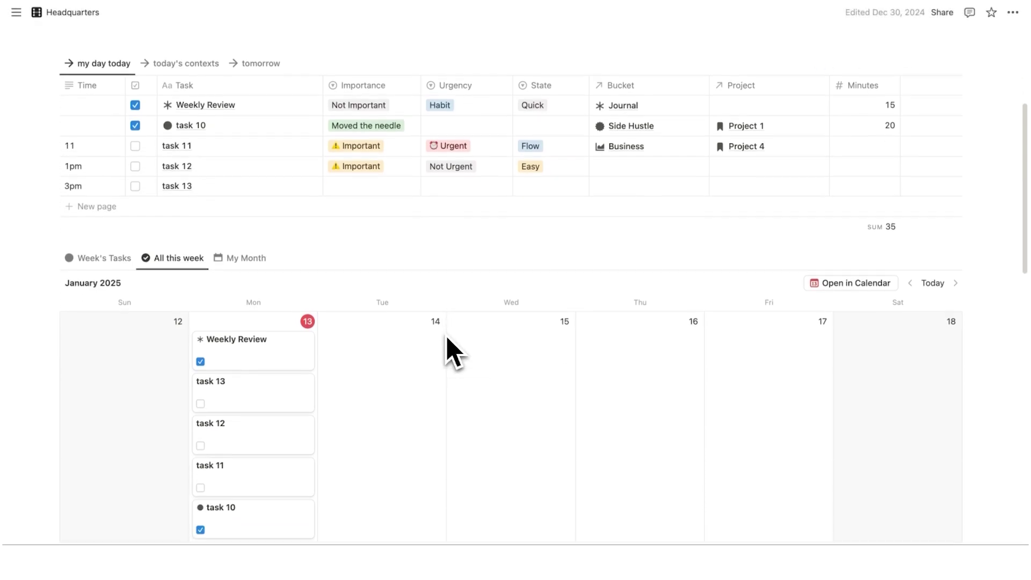
scroll(449, 350, "down", 2)
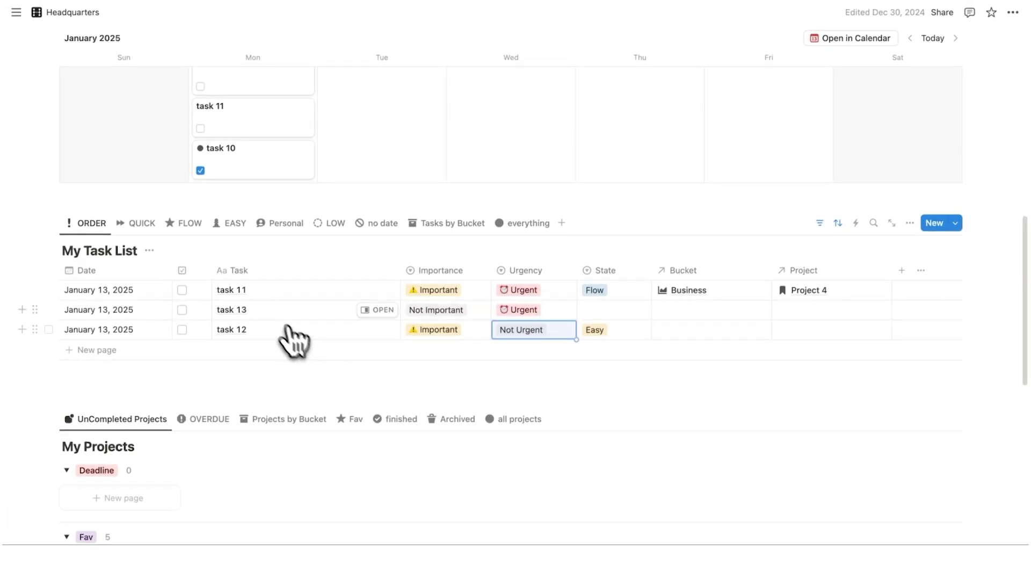
left_click(129, 350)
type("task")
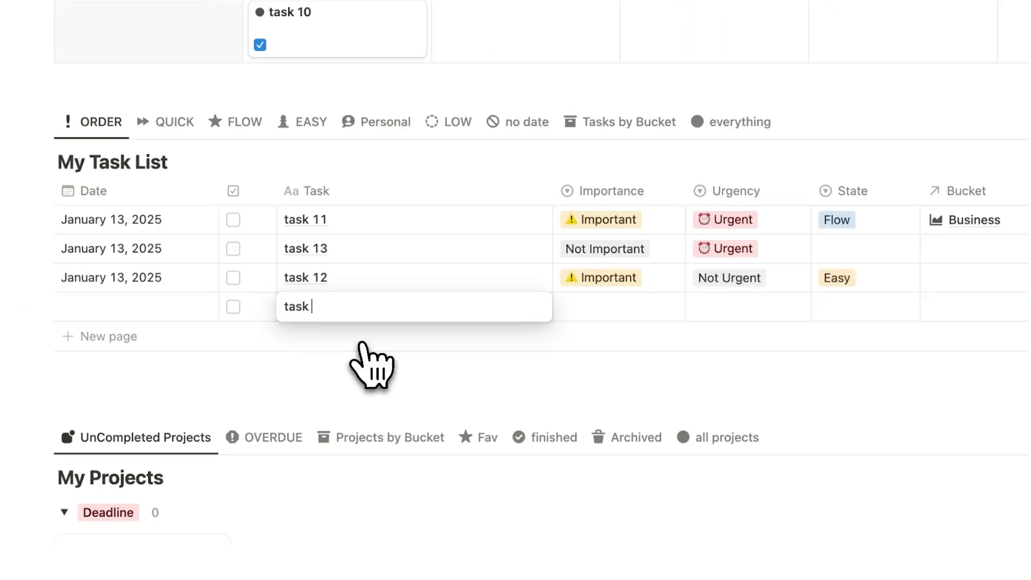
type(" 14")
key("Return")
left_click(618, 307)
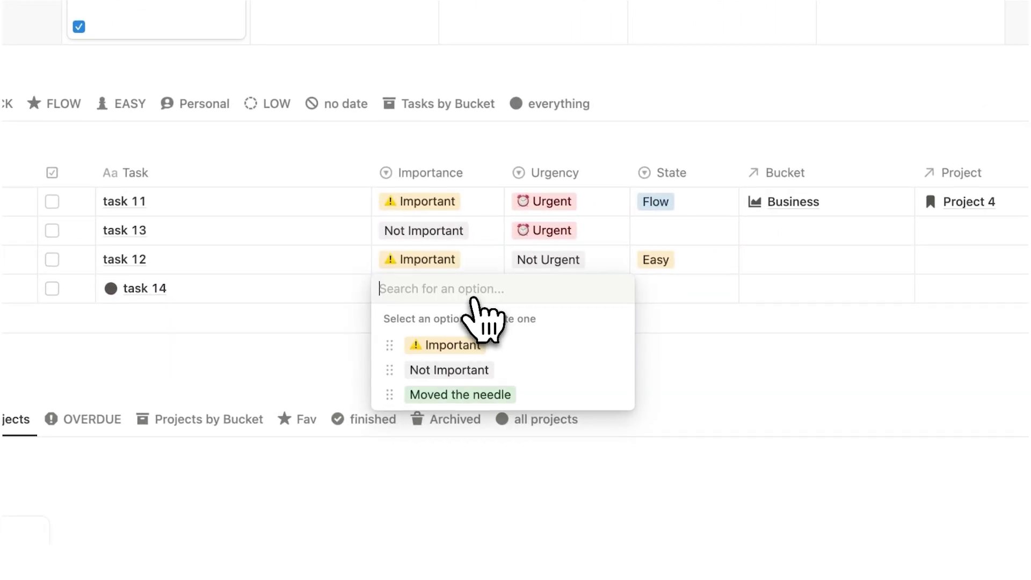
left_click(614, 385)
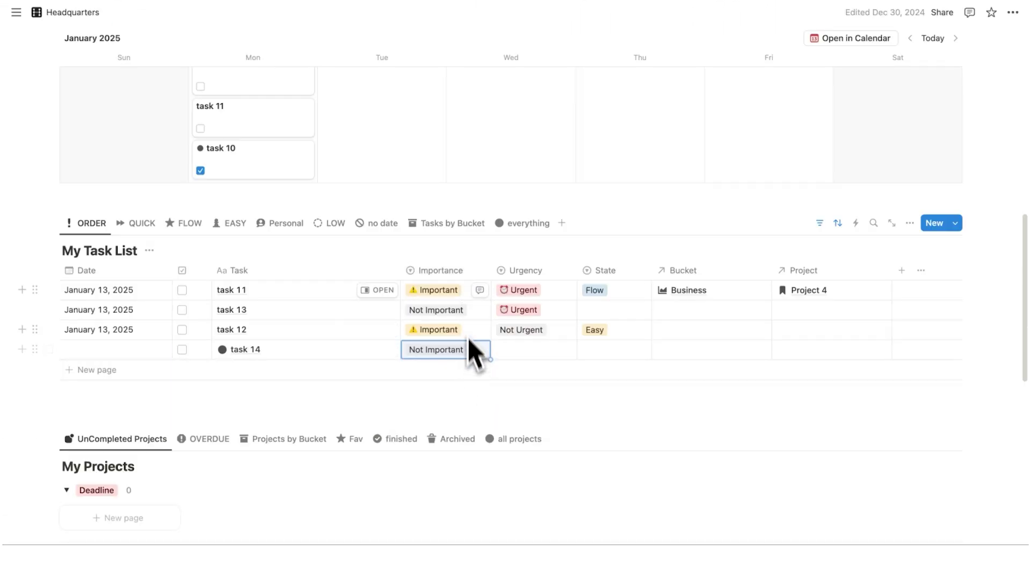
left_click(536, 351)
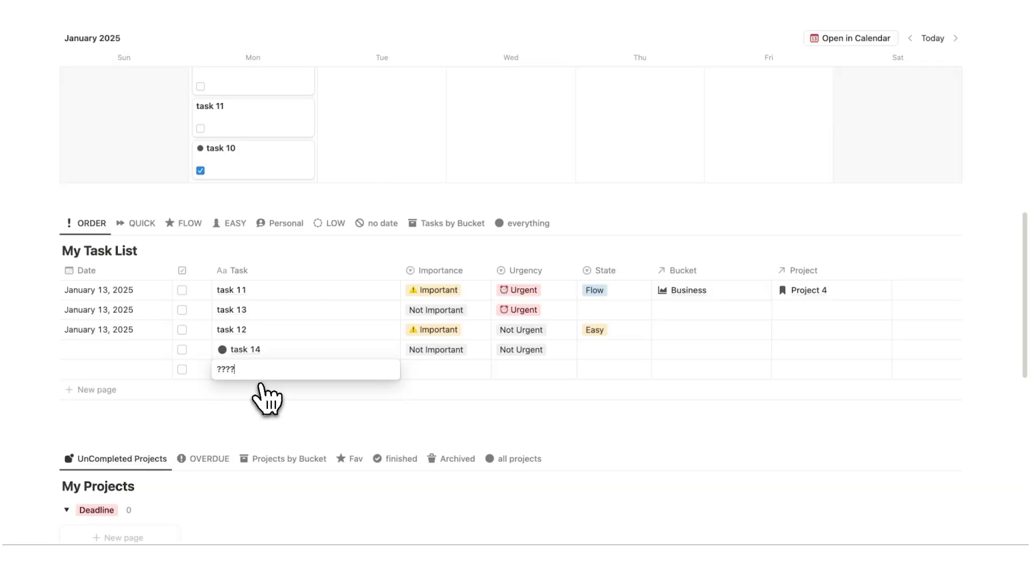
- Set the '????' task to Important and Urgent
key("Escape")
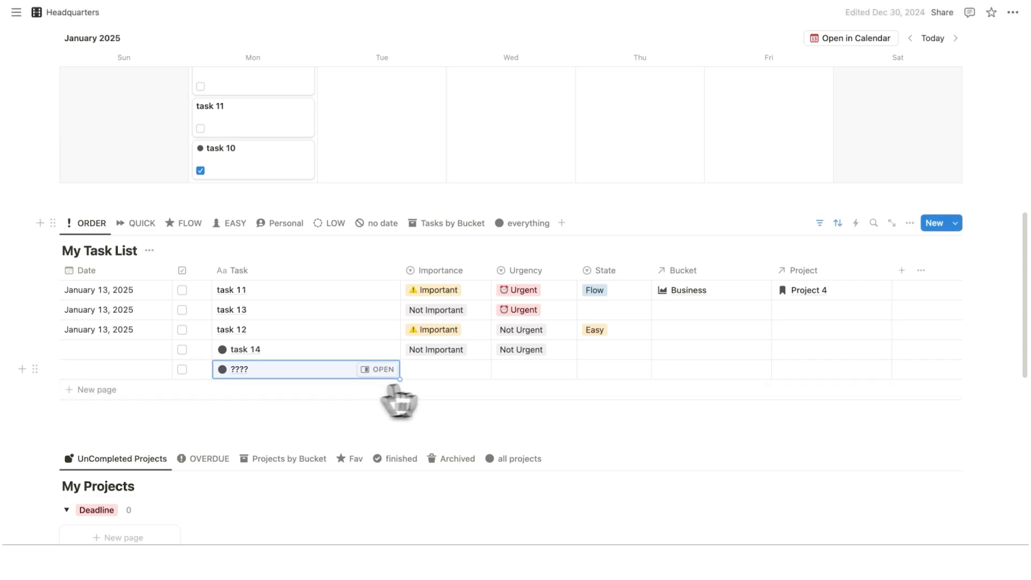
left_click(468, 376)
left_click(460, 406)
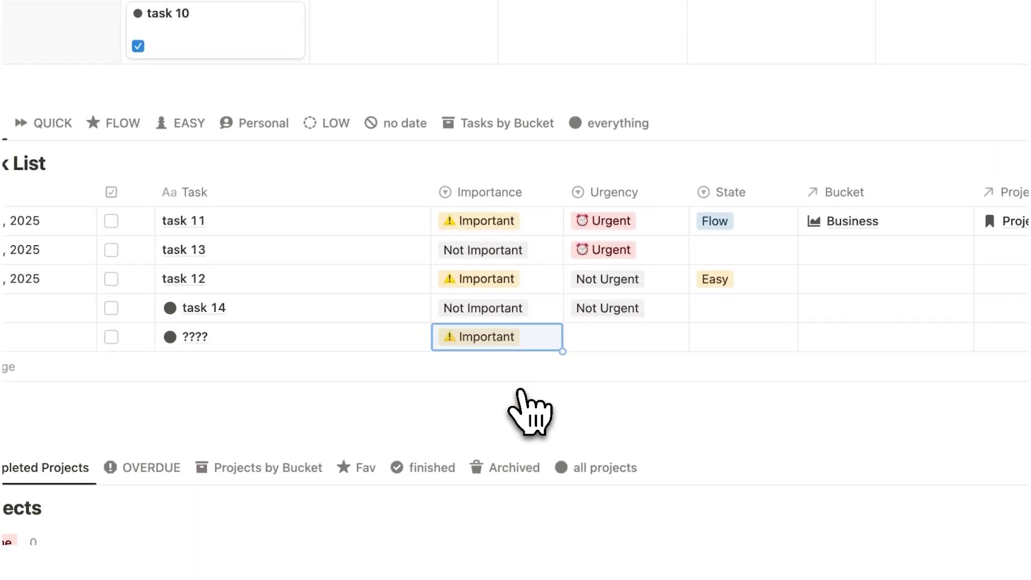
left_click(605, 344)
left_click(618, 392)
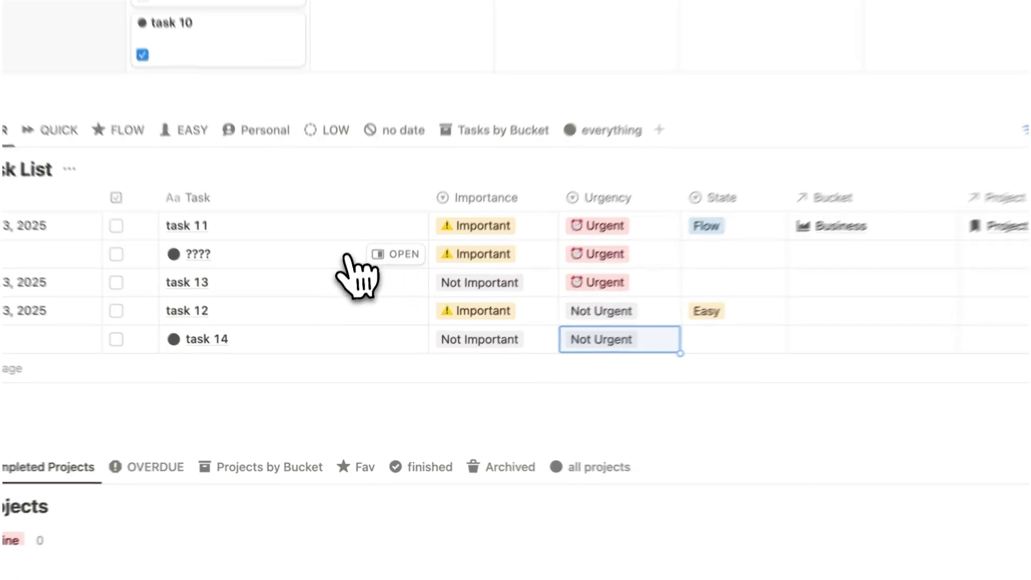
key("Escape")
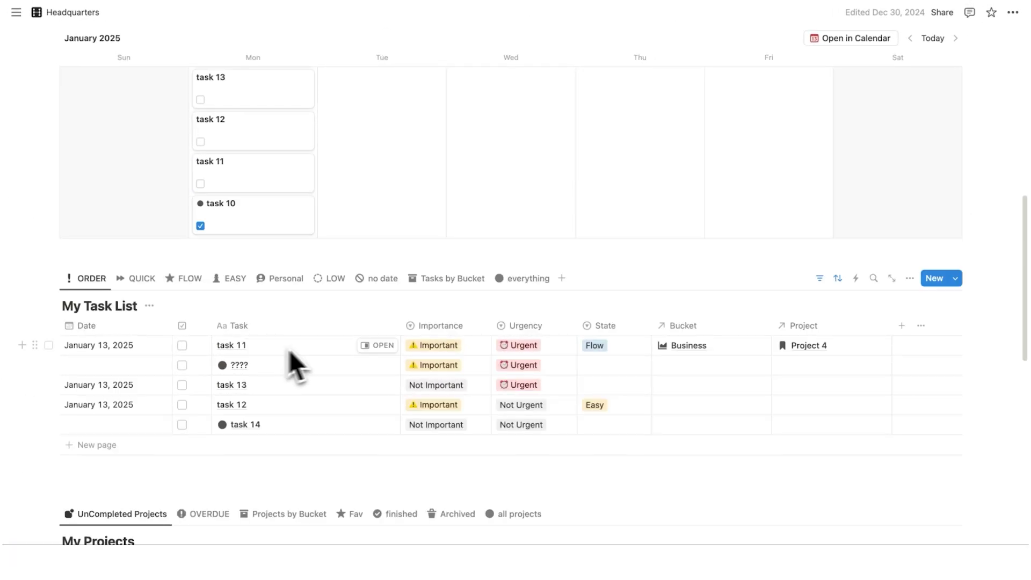